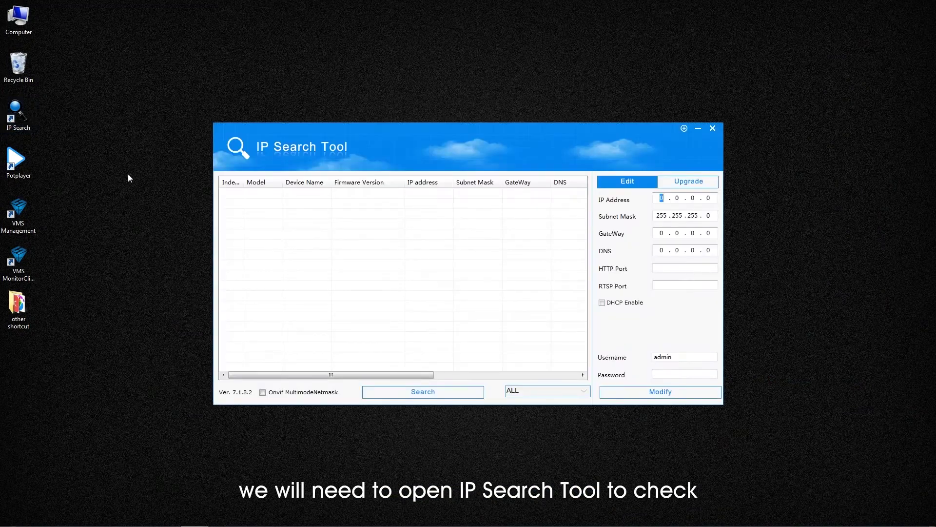
# Step: Search for and select the IPCAMERA at 192.168.1.168, then bring up the laptop's Wi-Fi network summary
pyautogui.click(415, 393)
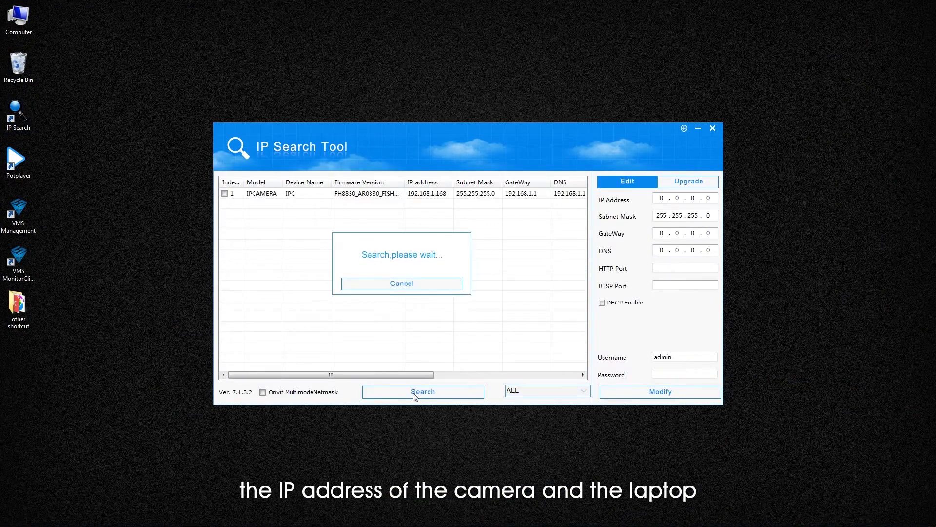
pyautogui.click(403, 284)
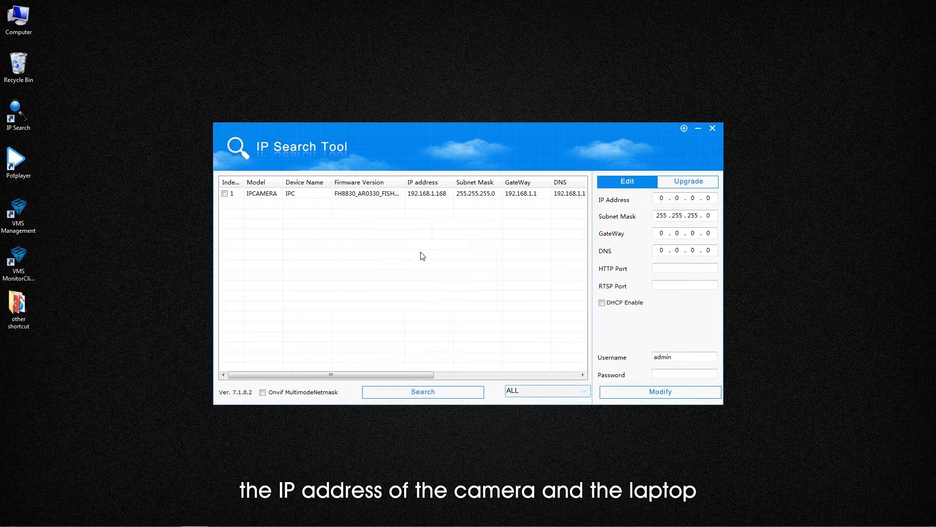
pyautogui.click(435, 194)
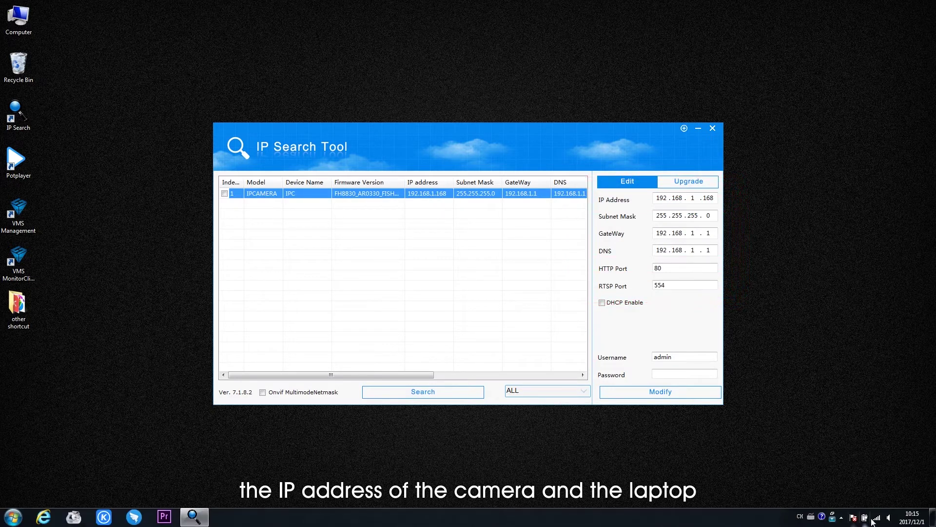
pyautogui.click(876, 517)
# Step: Confirm the laptop's wireless IPv4 address is 192.168.0.108, then close the details and status windows
pyautogui.click(871, 499)
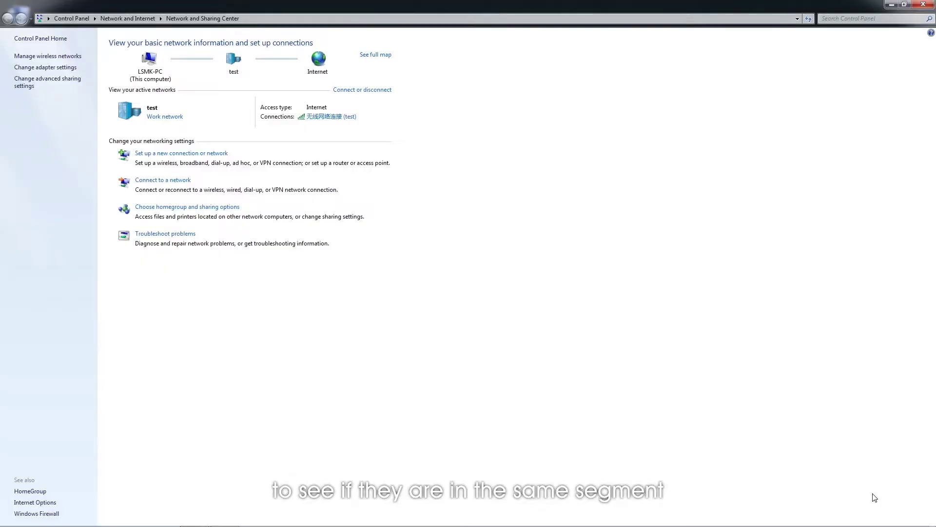
pyautogui.click(338, 119)
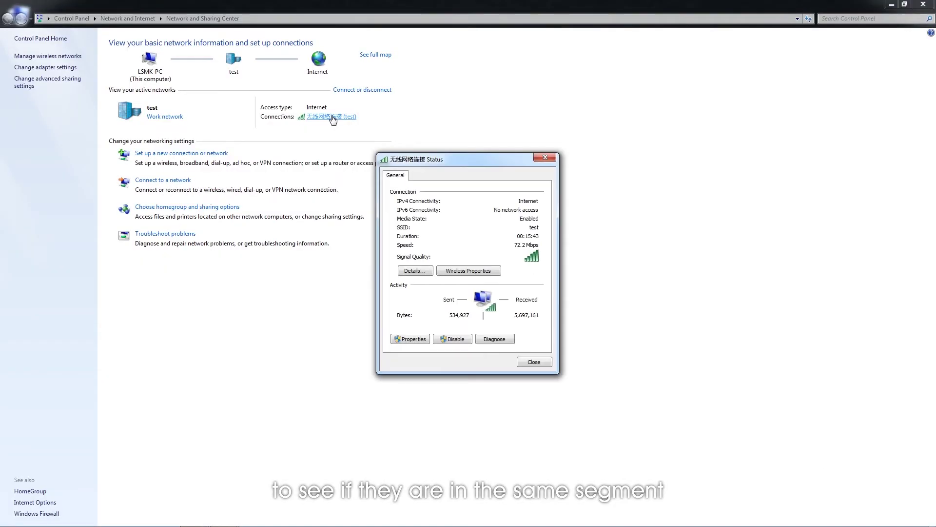
pyautogui.click(415, 272)
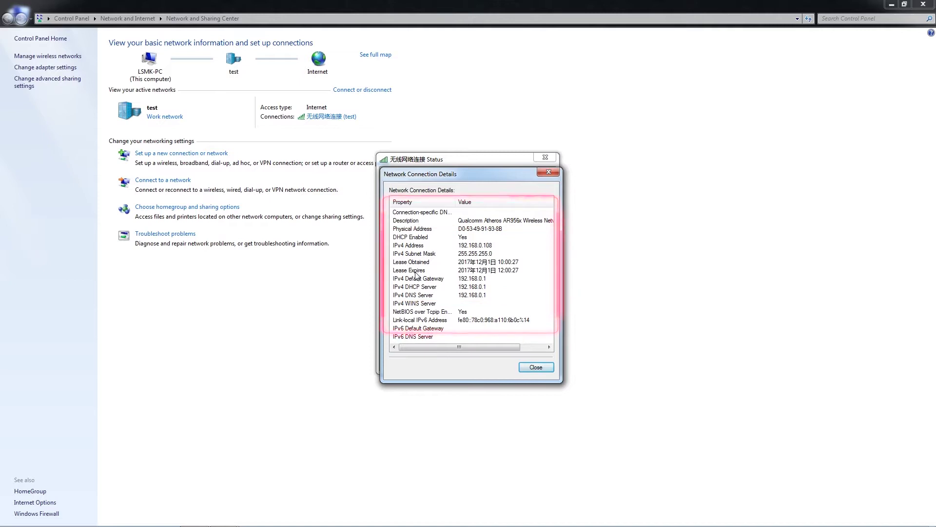
pyautogui.click(529, 367)
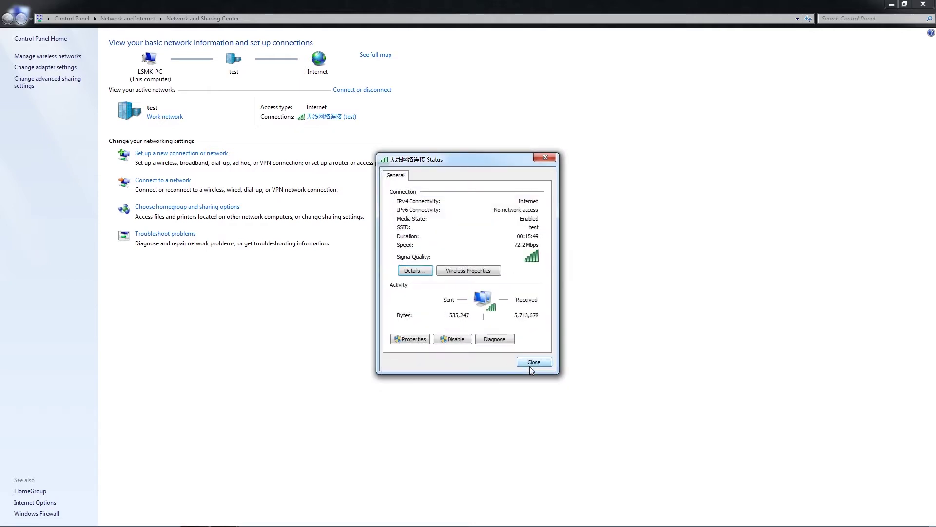
pyautogui.click(531, 364)
# Step: Change the camera to IP 192.168.0.168 with gateway and DNS 192.168.0.1 and apply it
pyautogui.click(925, 5)
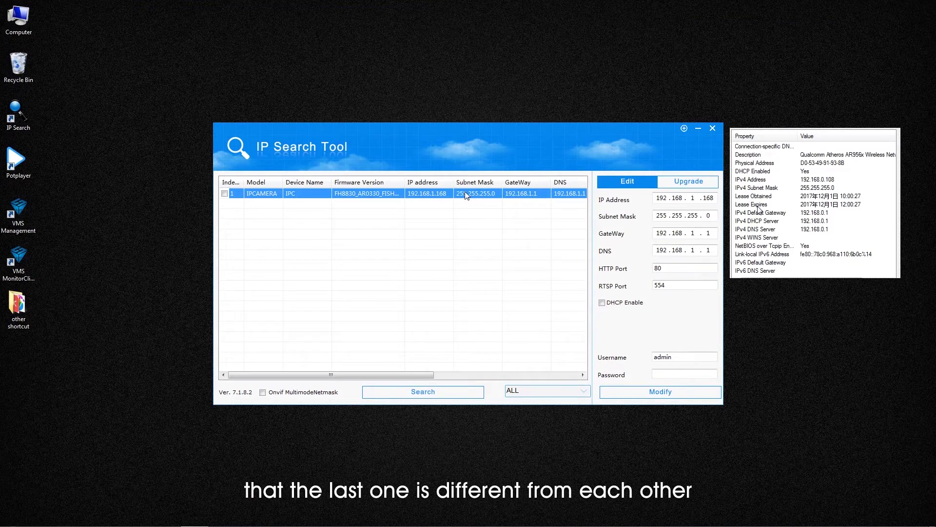
pyautogui.click(699, 200)
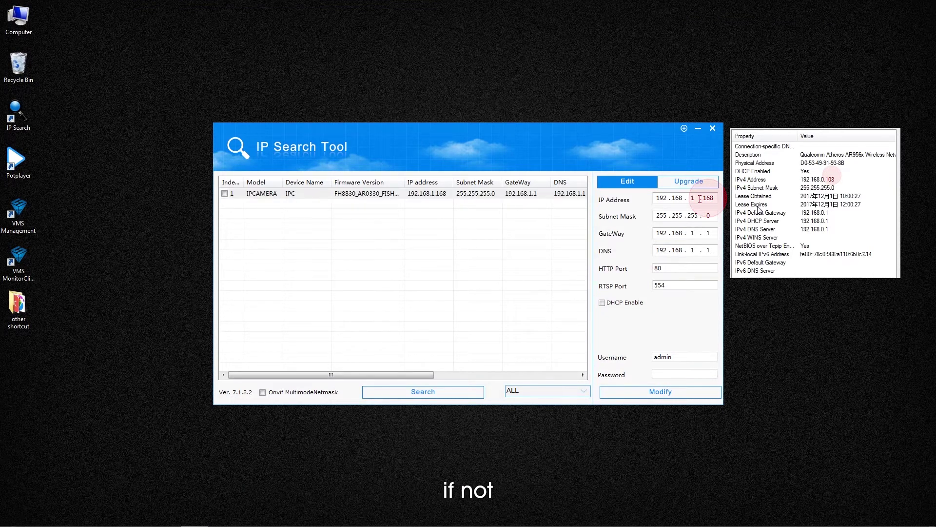
pyautogui.write('0')
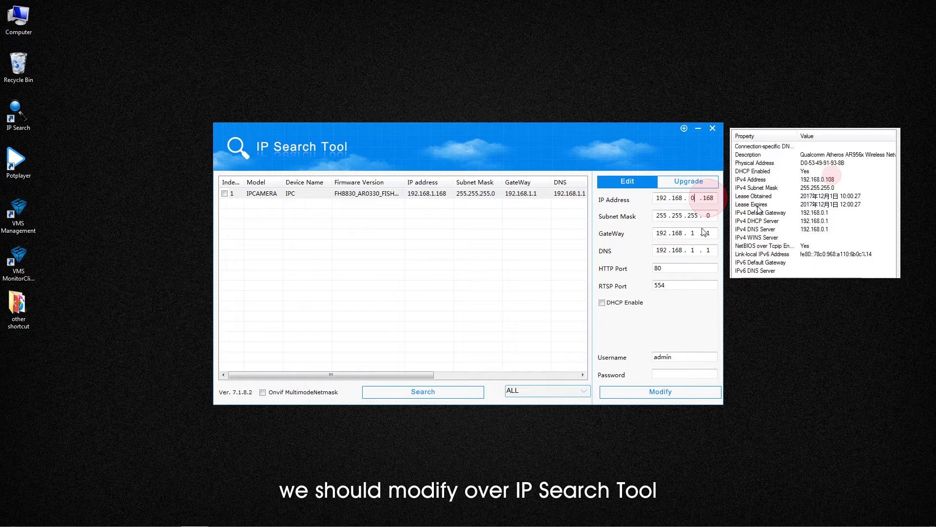
pyautogui.write('0')
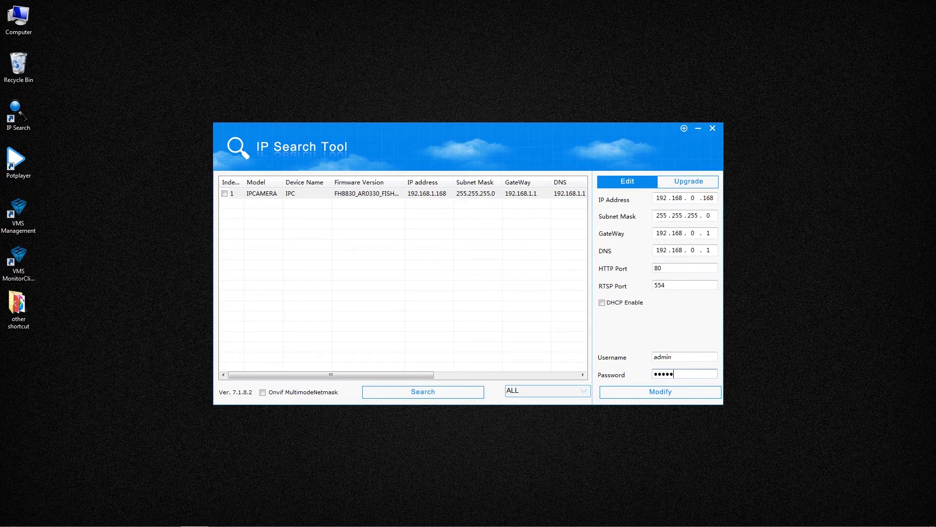
pyautogui.click(662, 396)
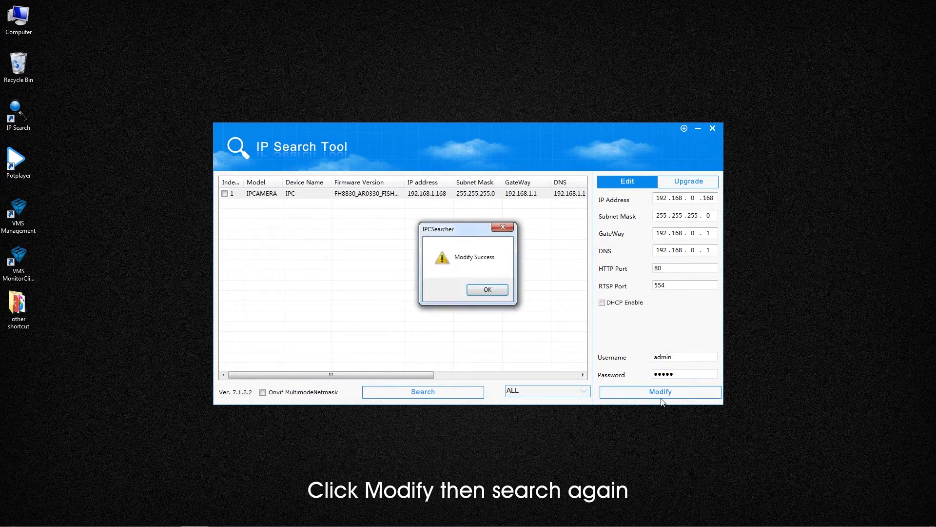
pyautogui.click(497, 291)
# Step: Rescan and select the camera now listed at 192.168.0.168
pyautogui.click(438, 391)
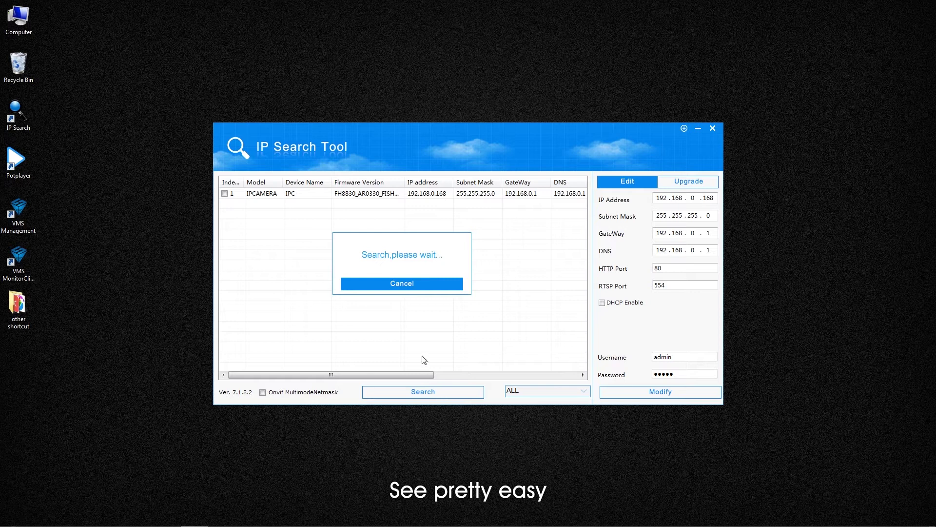
pyautogui.click(406, 285)
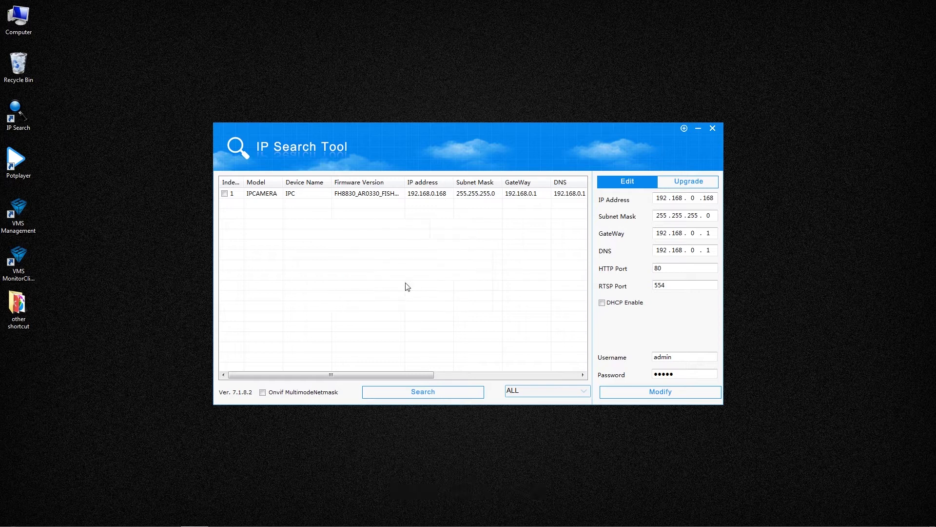
pyautogui.click(424, 195)
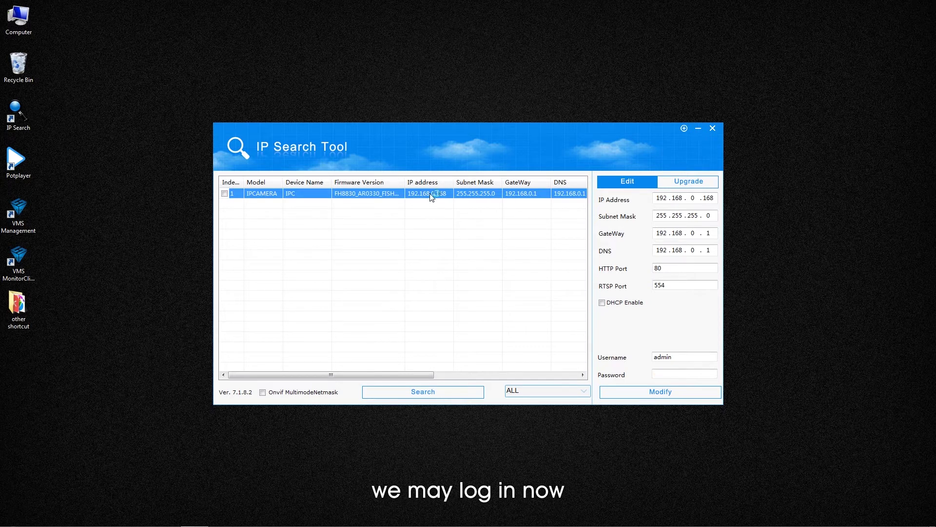
# Step: Open the camera's web page and download the HsWebPlugin installer
pyautogui.doubleClick(431, 194)
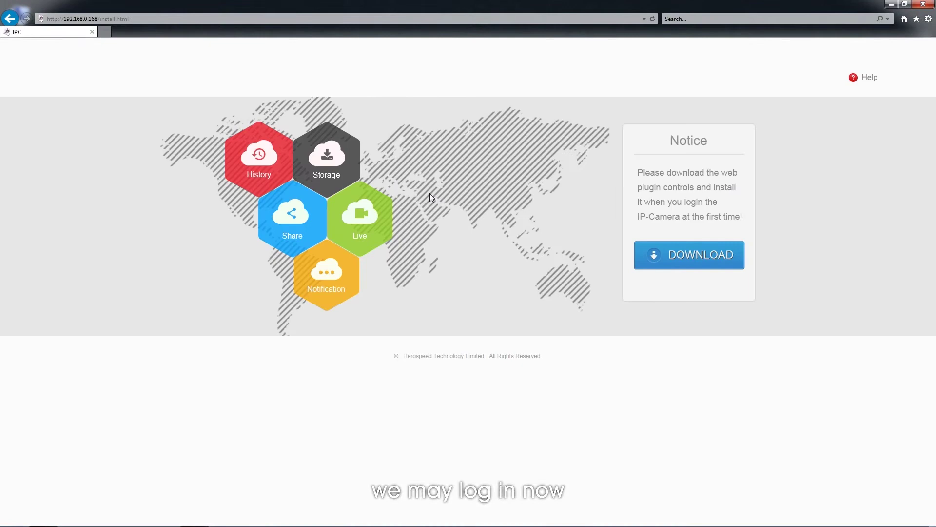
pyautogui.click(654, 264)
pyautogui.click(623, 515)
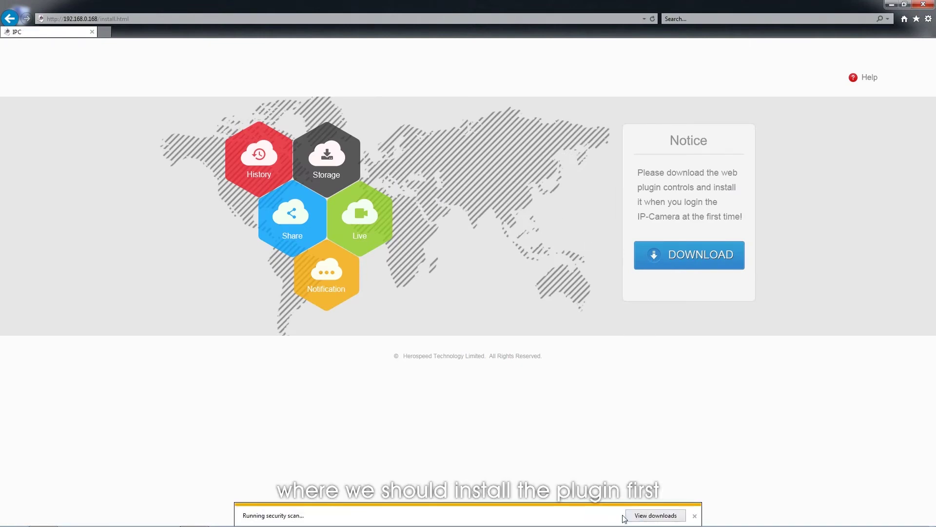
pyautogui.click(647, 515)
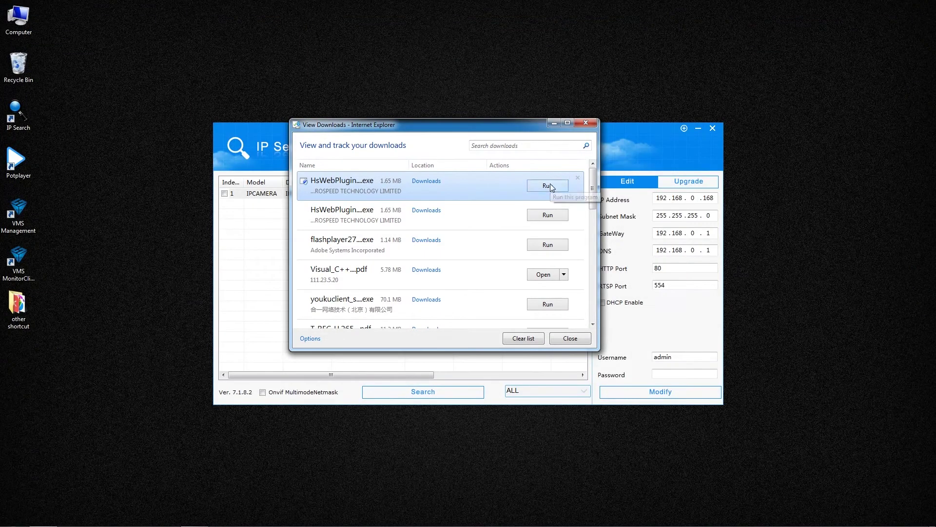
# Step: Install HsWebPlugin with its default location and start menu folder
pyautogui.click(551, 186)
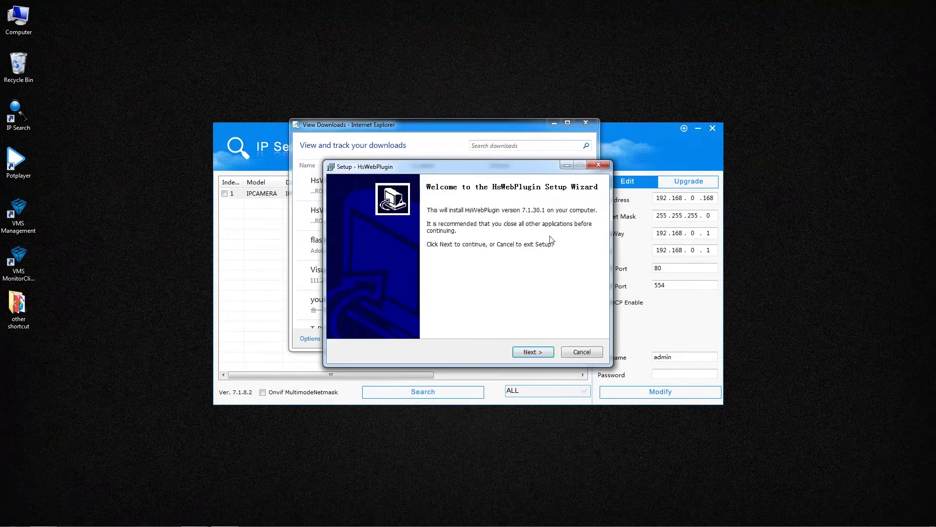
pyautogui.click(533, 352)
pyautogui.click(533, 352)
pyautogui.click(533, 351)
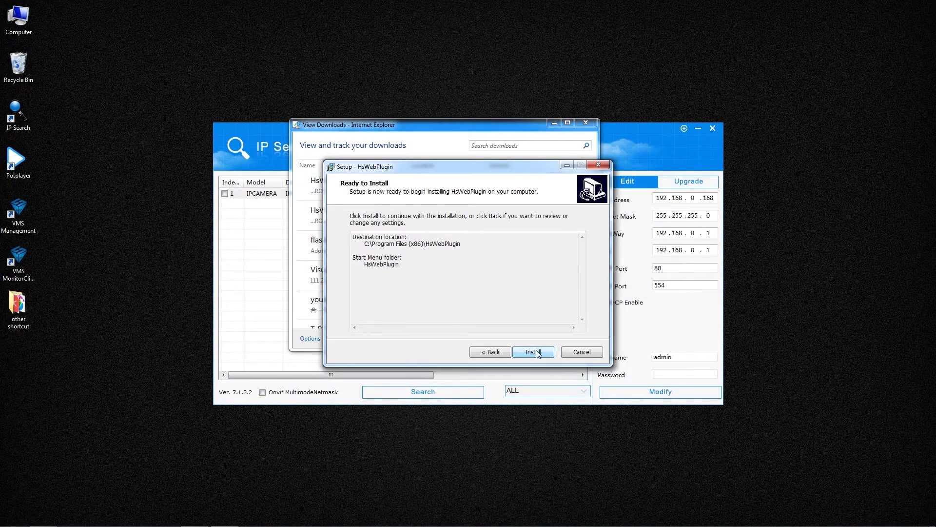
pyautogui.click(533, 351)
pyautogui.click(534, 353)
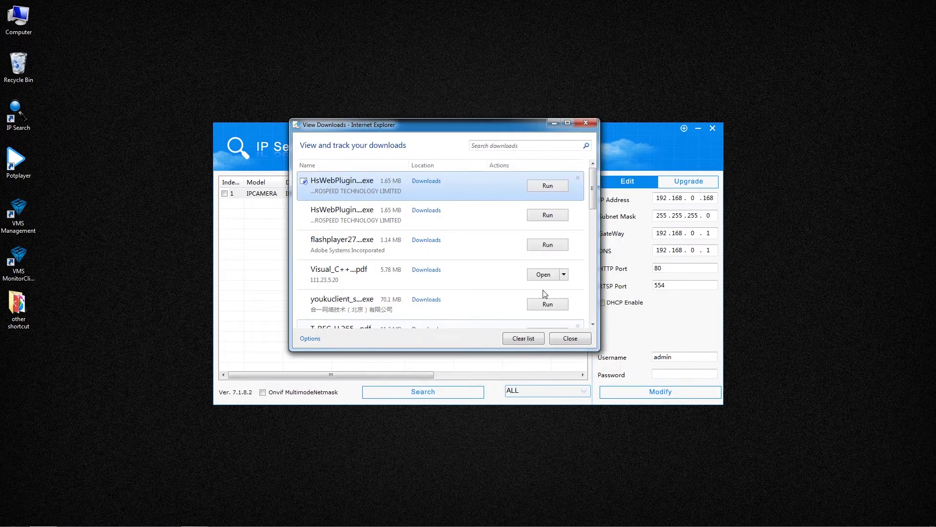
# Step: Log in to the camera's web page in English with the account password, dismissing the weak-password warning
pyautogui.click(586, 124)
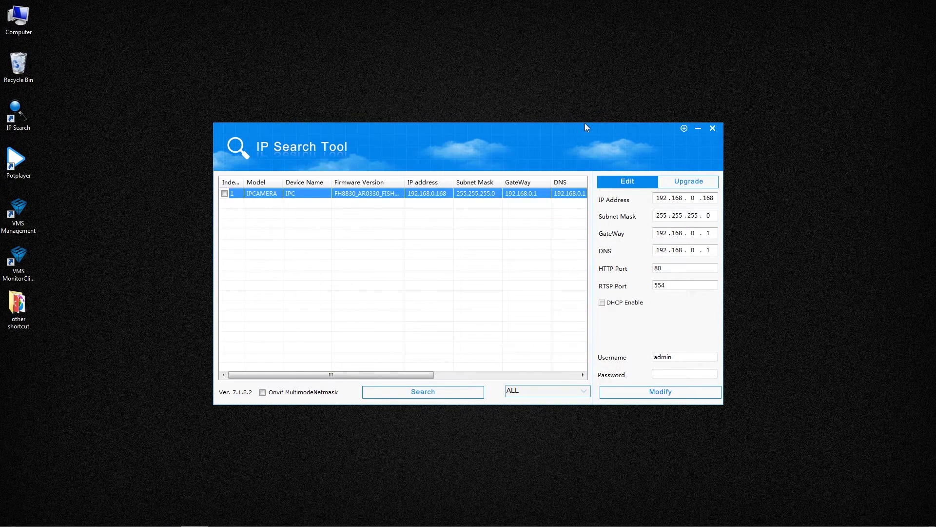
pyautogui.doubleClick(425, 196)
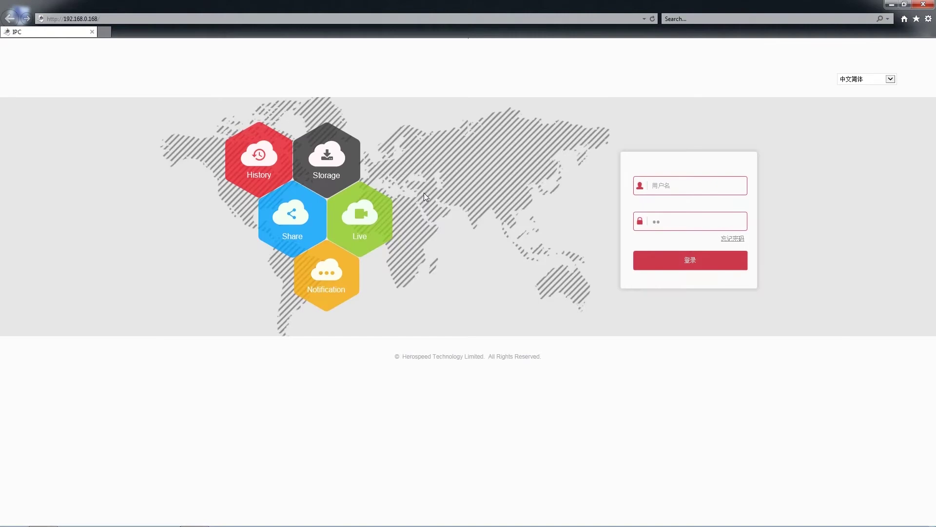
pyautogui.click(891, 79)
pyautogui.click(873, 93)
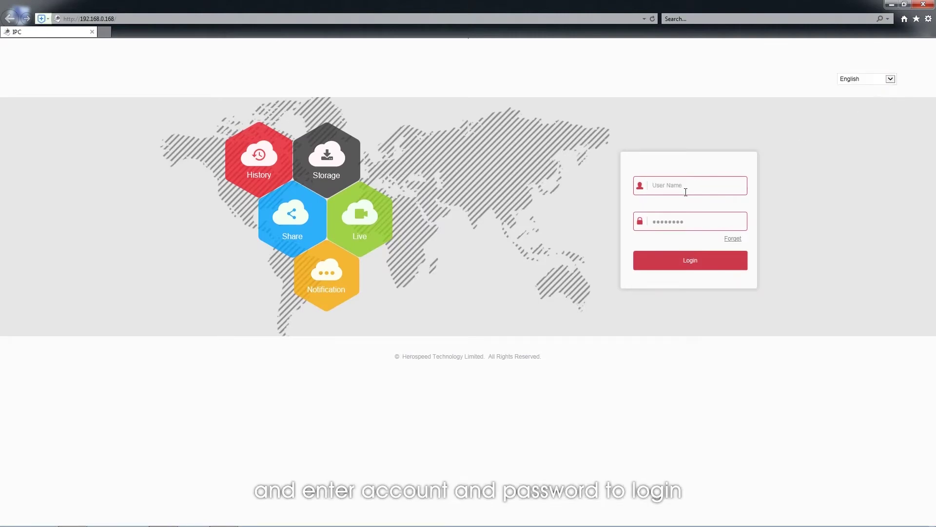
pyautogui.click(689, 217)
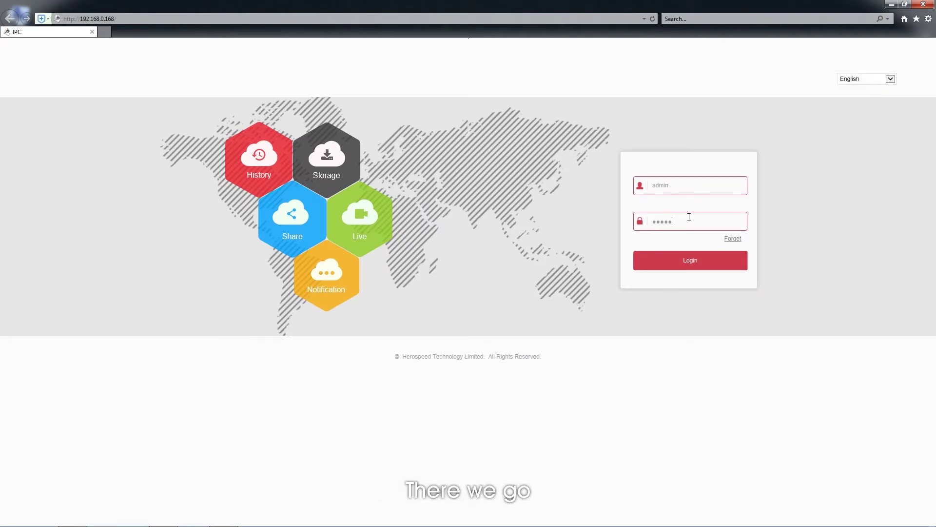
pyautogui.click(689, 263)
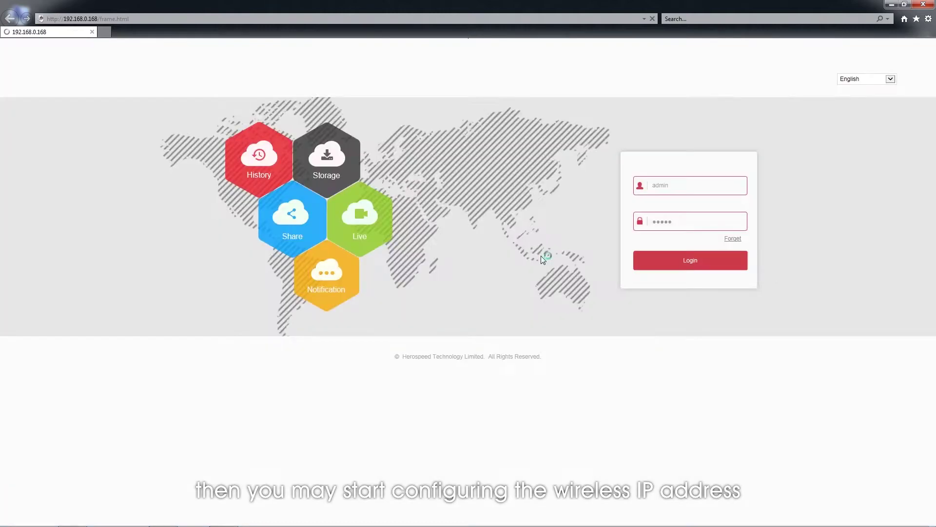
pyautogui.click(538, 254)
# Step: Join the camera to the 'test' Wi-Fi network with DHCP, save, and reload to check the connection
pyautogui.click(316, 52)
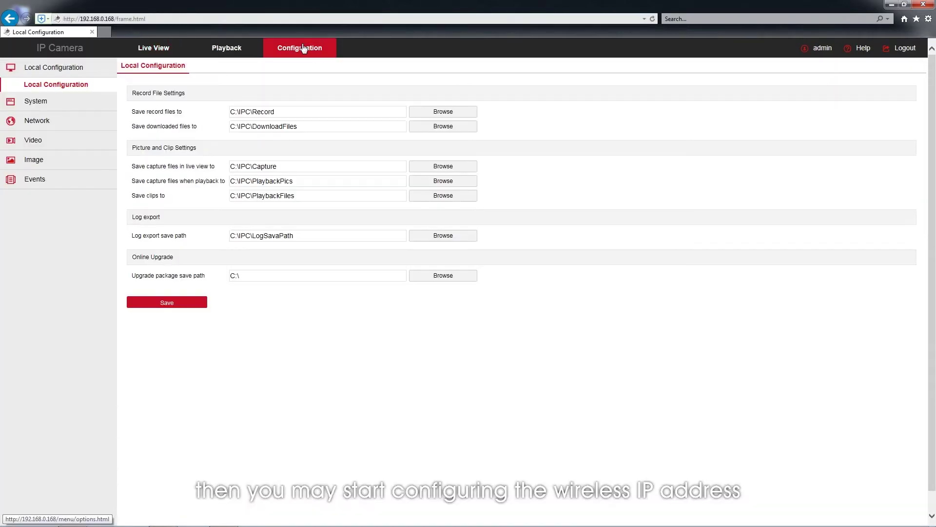
pyautogui.click(41, 126)
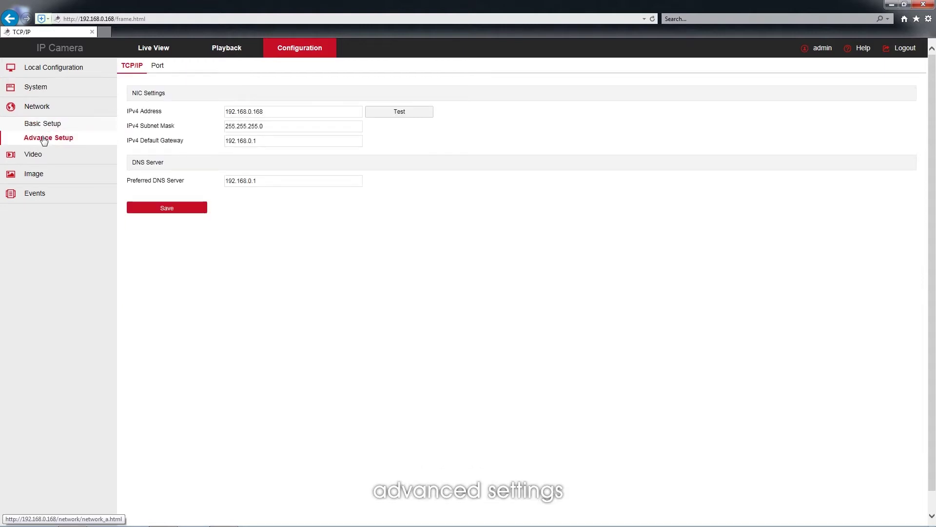
pyautogui.click(43, 140)
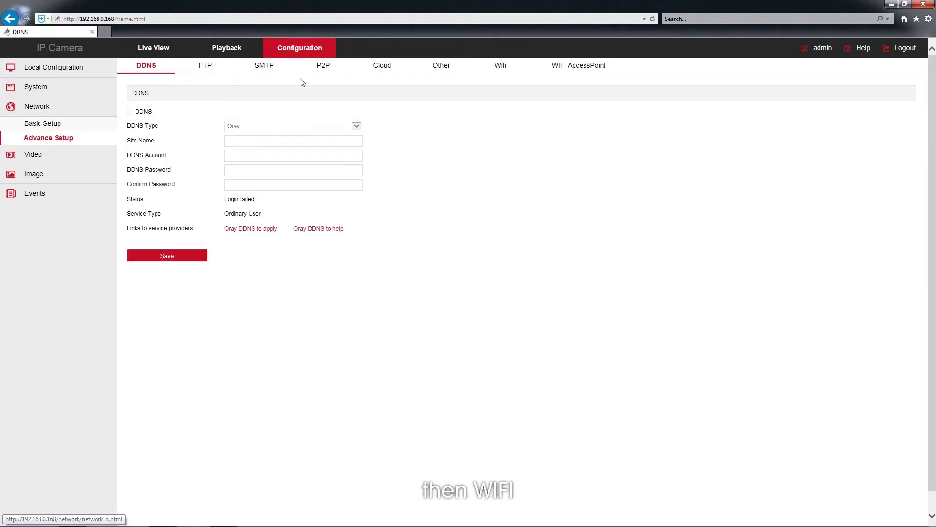
pyautogui.click(500, 69)
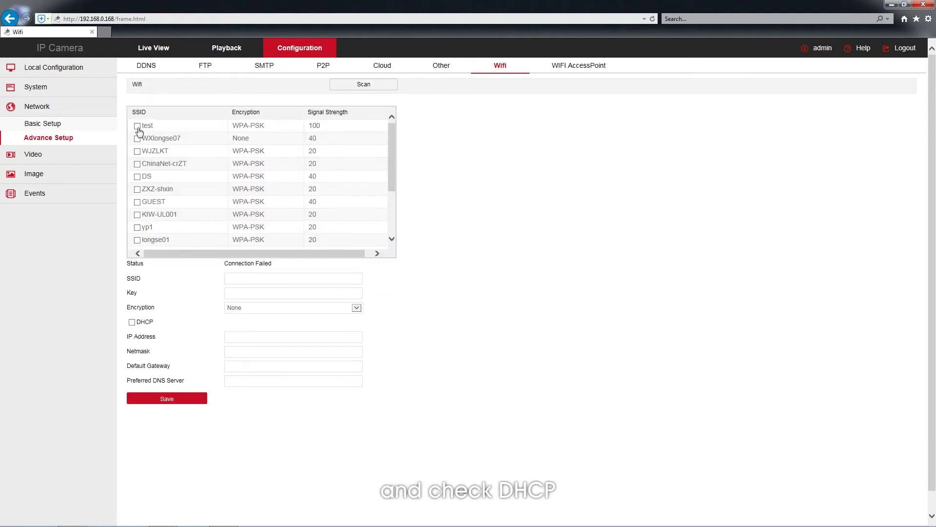
pyautogui.click(238, 292)
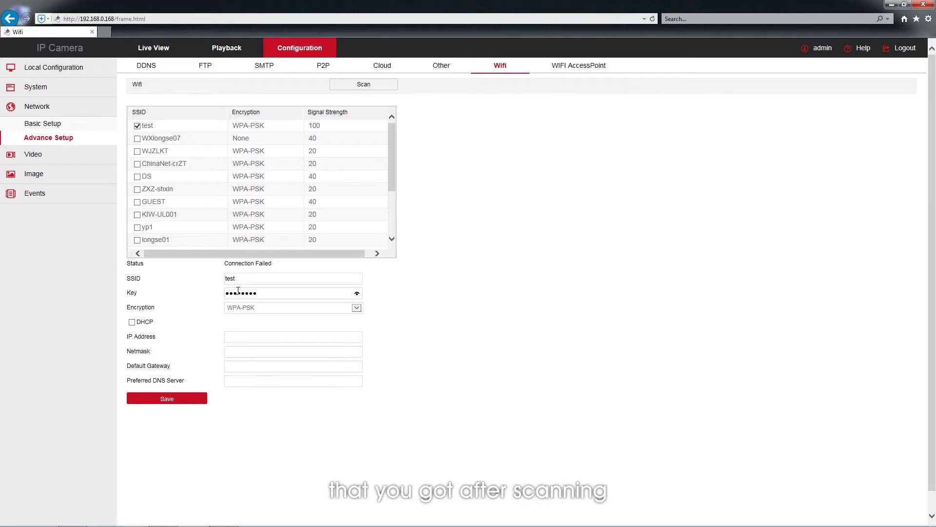
pyautogui.click(132, 322)
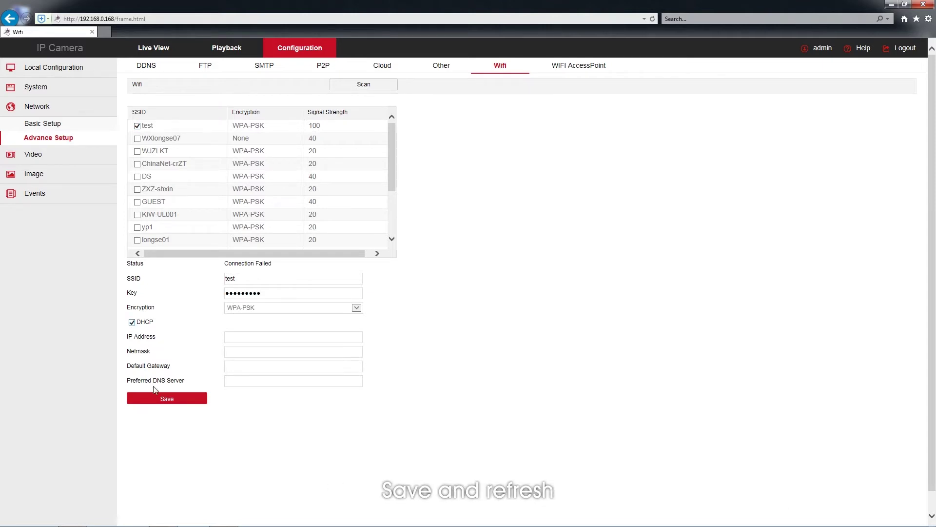
pyautogui.click(166, 400)
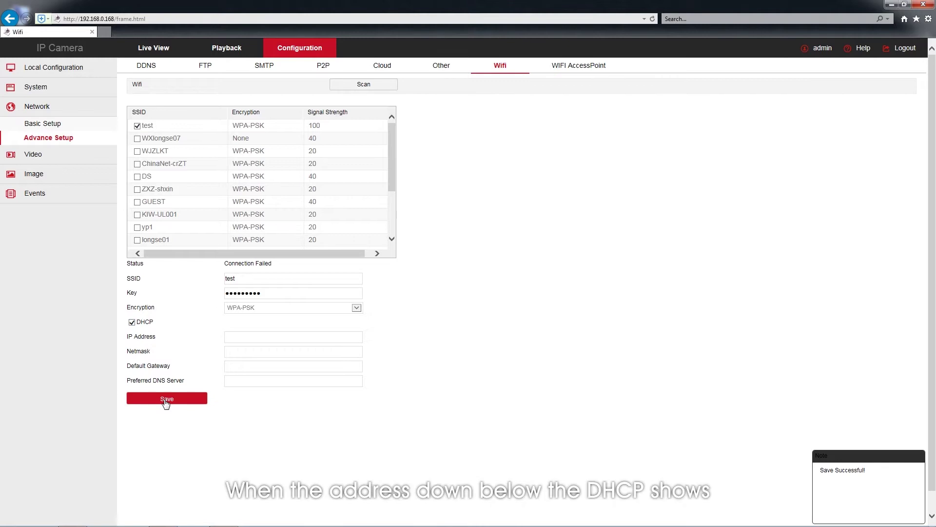
pyautogui.click(494, 67)
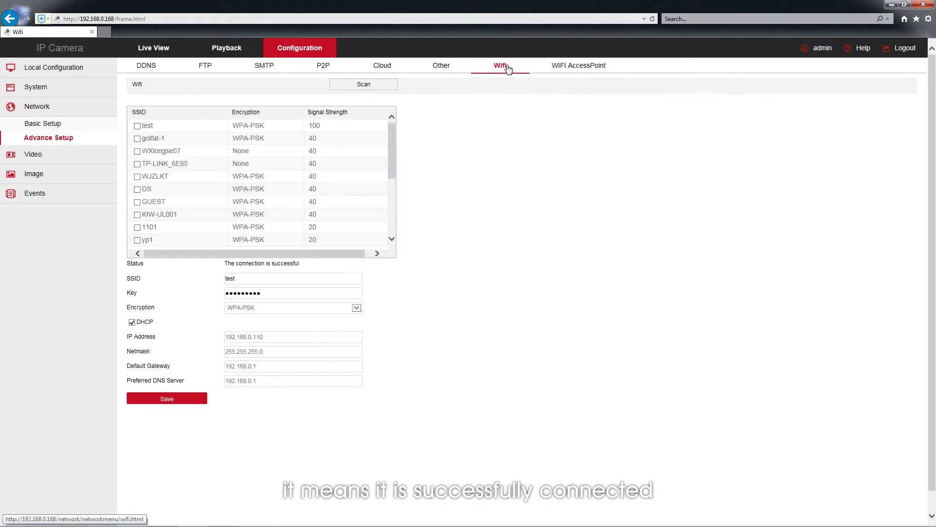
# Step: View the live picture, then rescan IP Search Tool and select the camera at 192.168.0.110
pyautogui.click(170, 54)
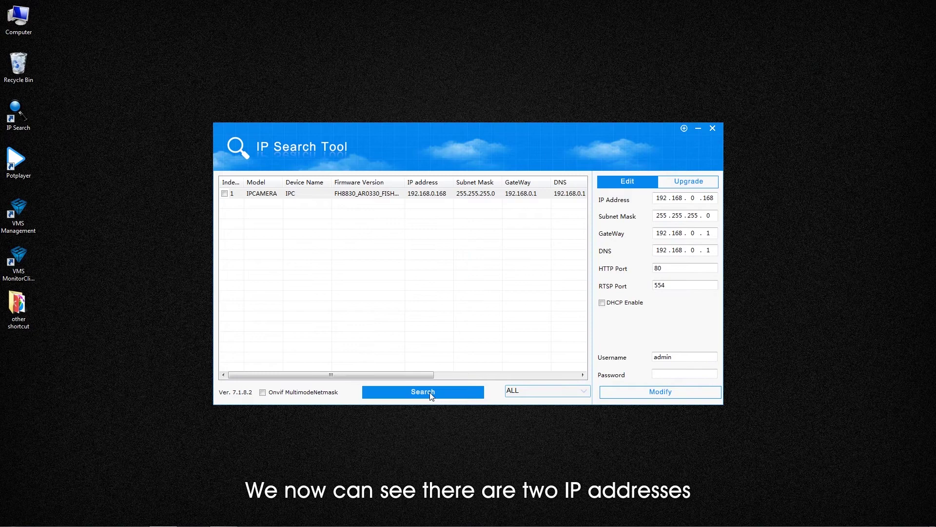
pyautogui.click(431, 395)
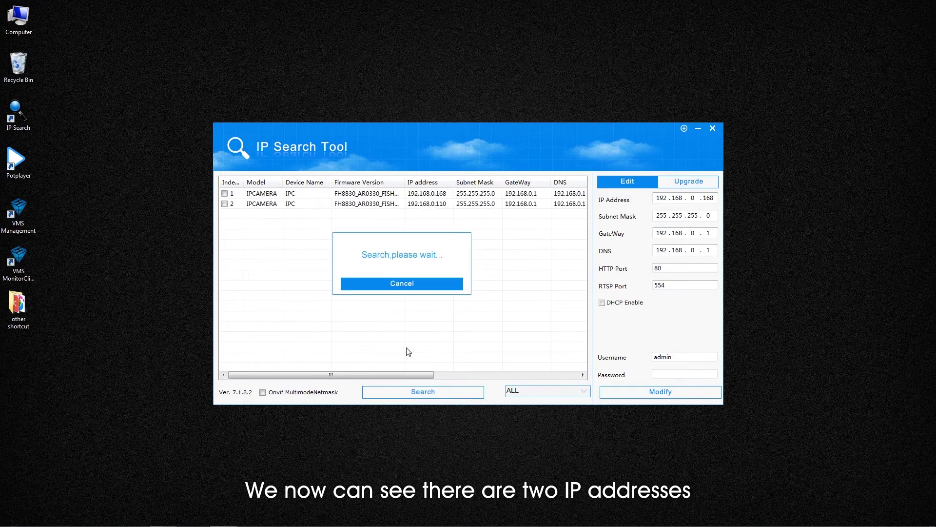
pyautogui.click(428, 205)
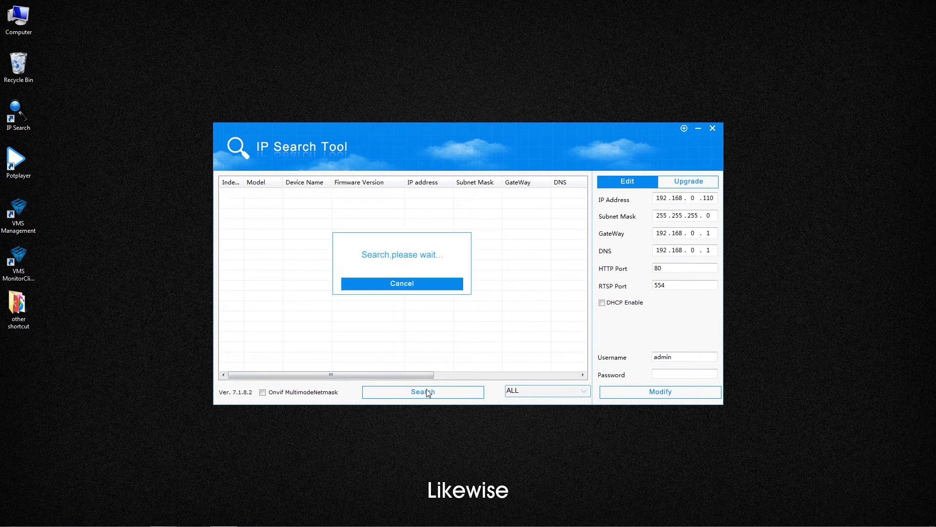
pyautogui.click(423, 197)
# Step: Log in to the camera at 192.168.0.110 and open the System device information page
pyautogui.doubleClick(422, 197)
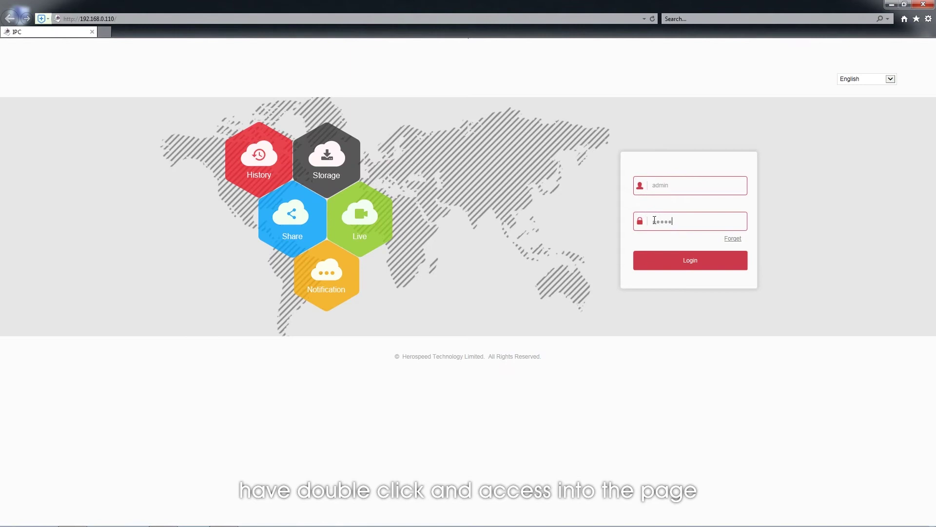
pyautogui.click(676, 261)
pyautogui.click(541, 255)
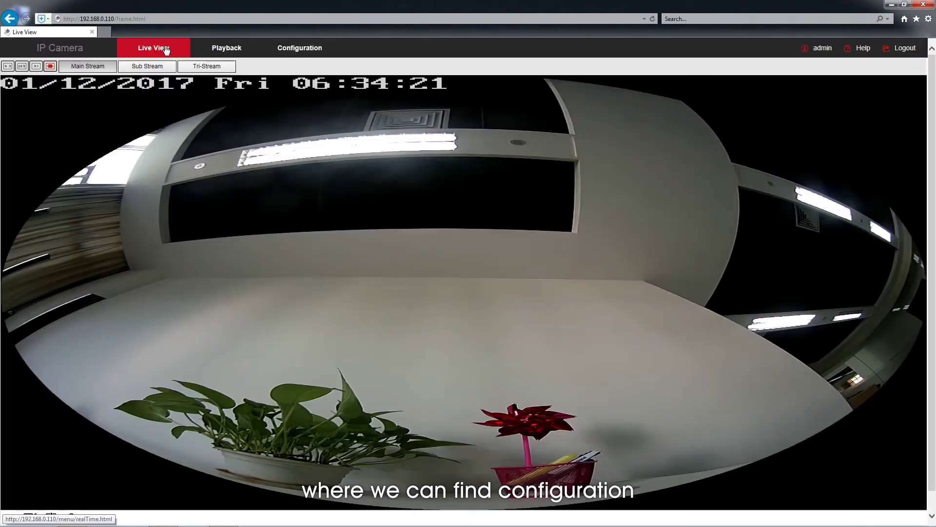
pyautogui.click(316, 52)
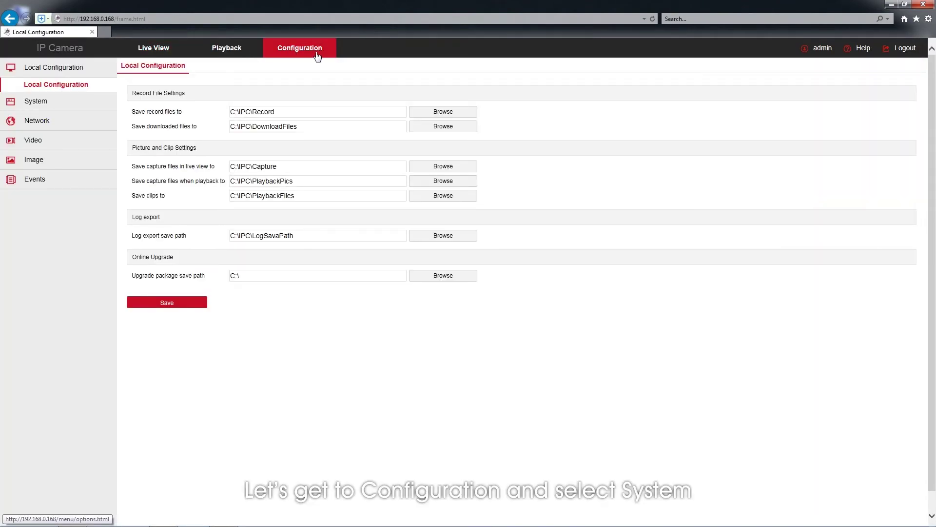
pyautogui.click(32, 103)
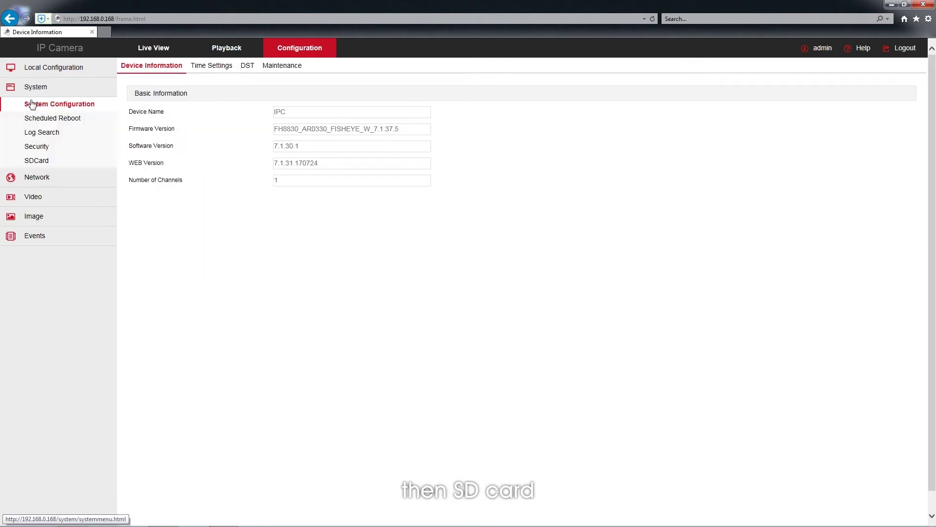
# Step: Format the camera's SD card
pyautogui.click(37, 162)
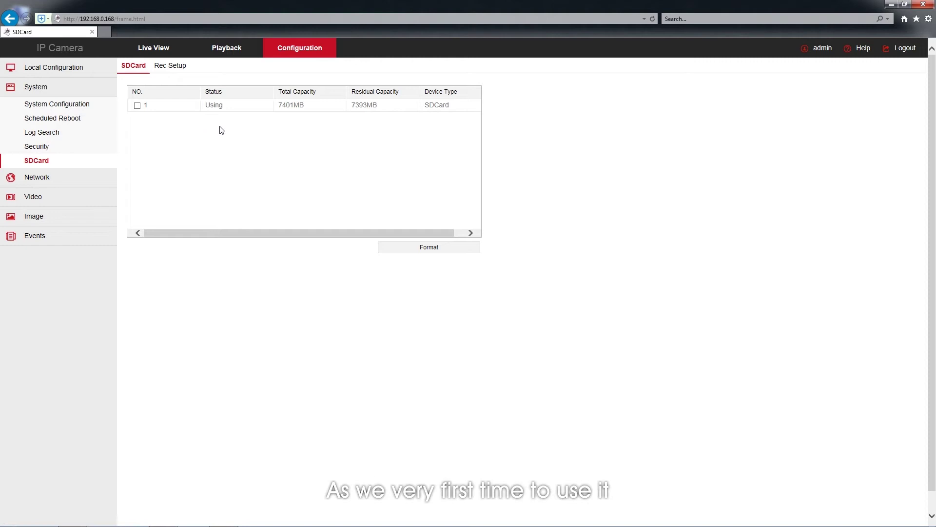
pyautogui.click(409, 253)
pyautogui.click(454, 305)
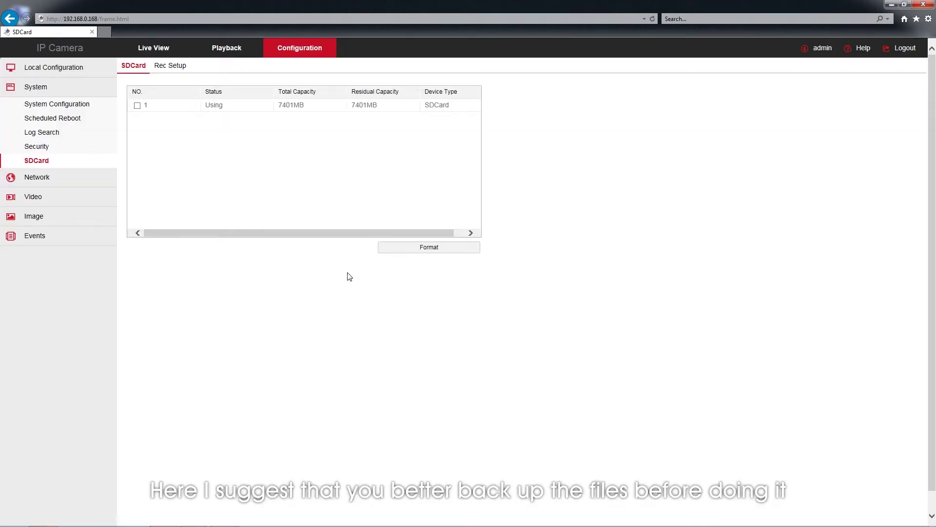
# Step: Save a recording schedule of Every day, All Day
pyautogui.click(168, 70)
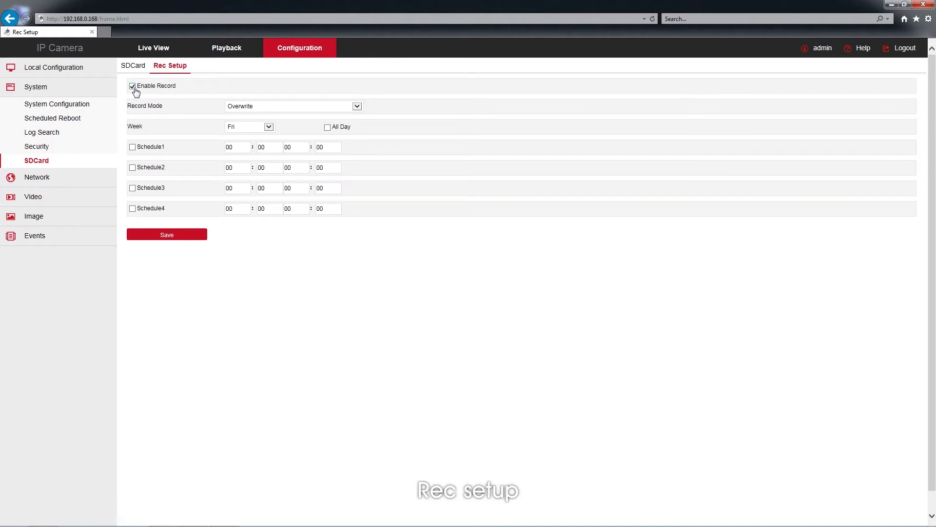
pyautogui.click(269, 127)
pyautogui.click(249, 141)
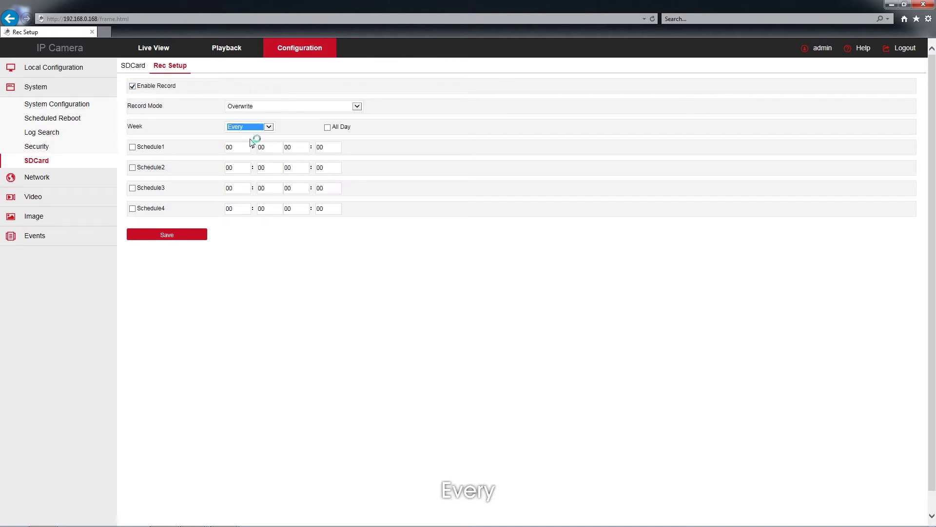
pyautogui.click(327, 128)
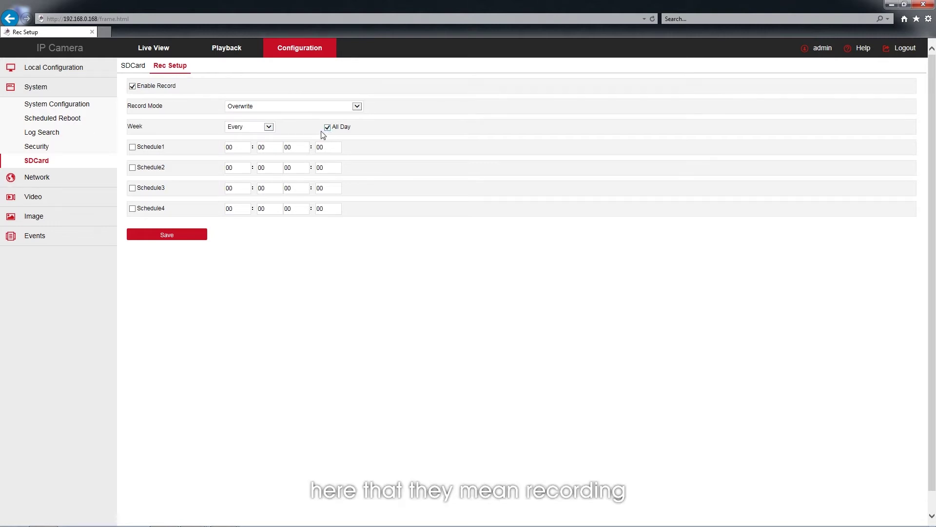
pyautogui.click(179, 236)
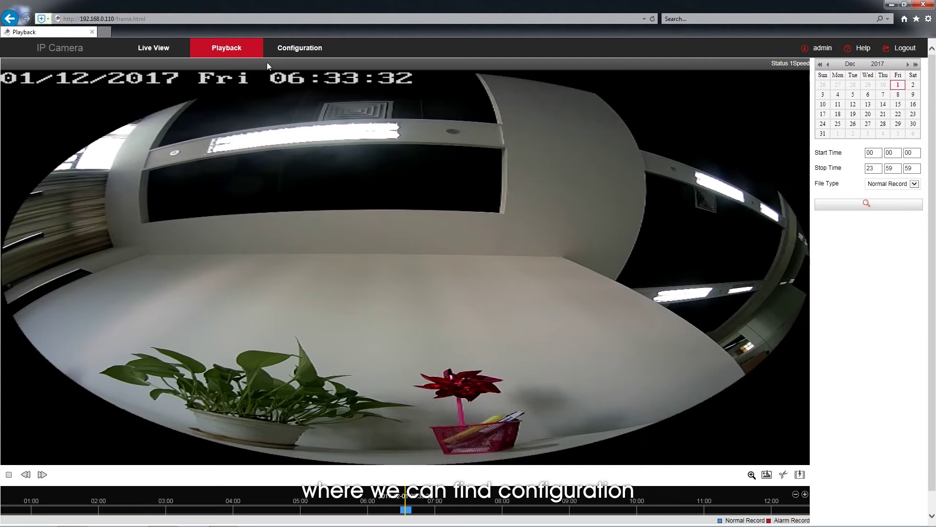
# Step: Go to Configuration > Network > Advance Setup > P2P to display the FreeIP QR codes
pyautogui.click(303, 57)
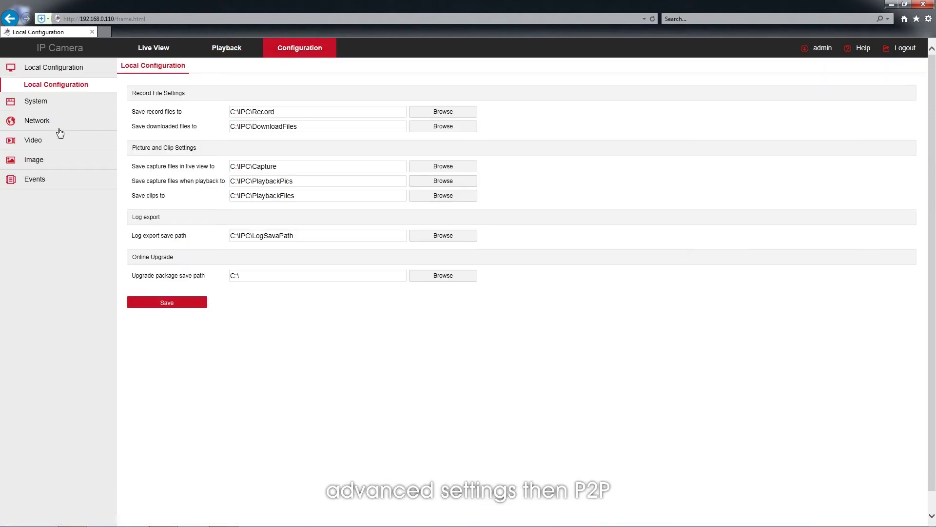
pyautogui.click(47, 121)
pyautogui.click(48, 138)
pyautogui.click(323, 67)
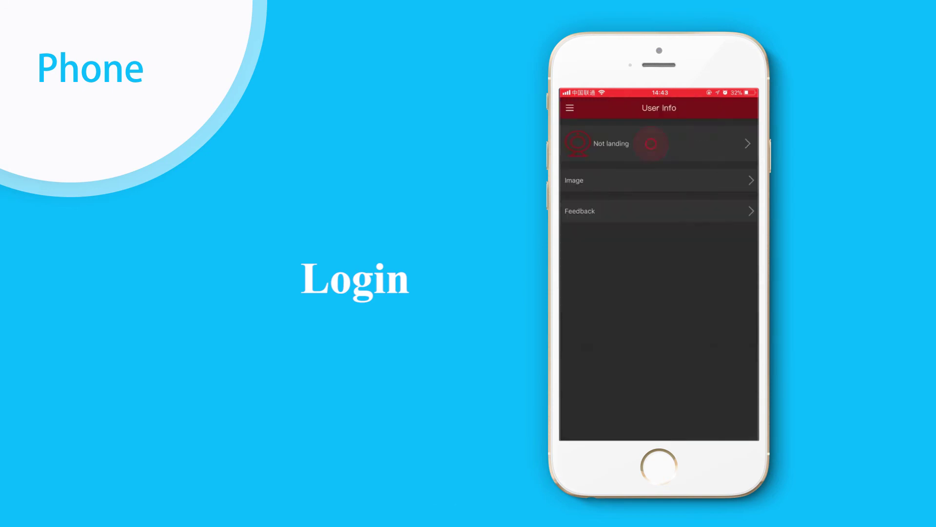
# Step: Log in to the FreeIP account with its password and go to the device list
pyautogui.click(659, 278)
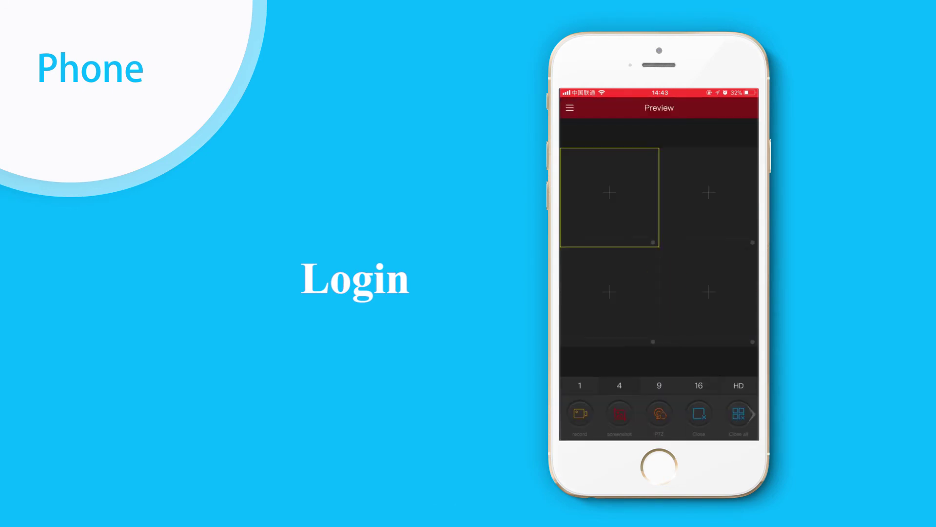
pyautogui.click(569, 108)
pyautogui.click(618, 240)
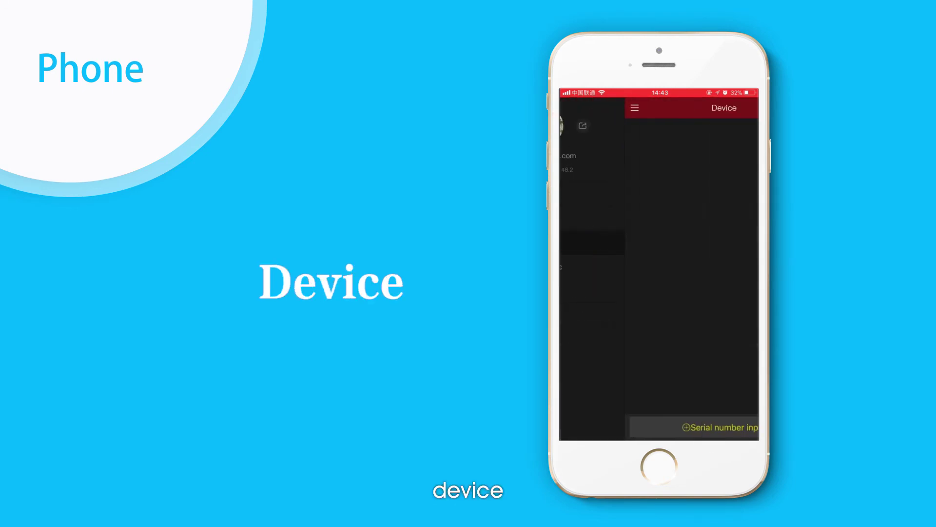
# Step: Add the camera by serial number with user admin and the device password, then submit
pyautogui.click(695, 422)
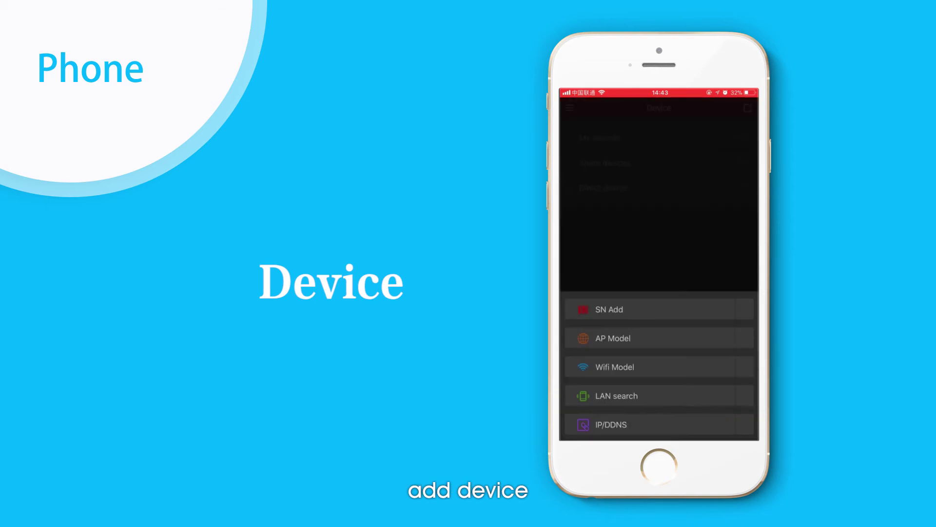
pyautogui.click(621, 308)
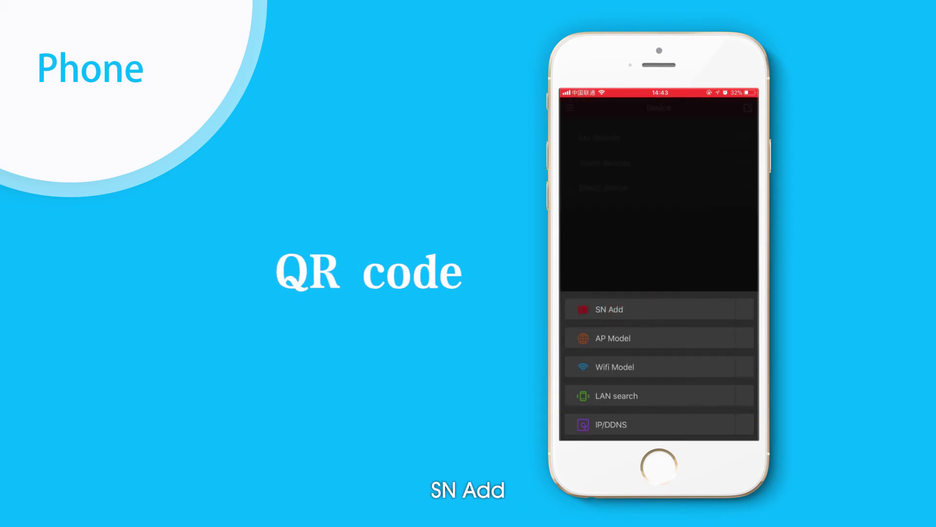
pyautogui.click(658, 168)
pyautogui.write('admin')
pyautogui.click(658, 199)
pyautogui.click(651, 278)
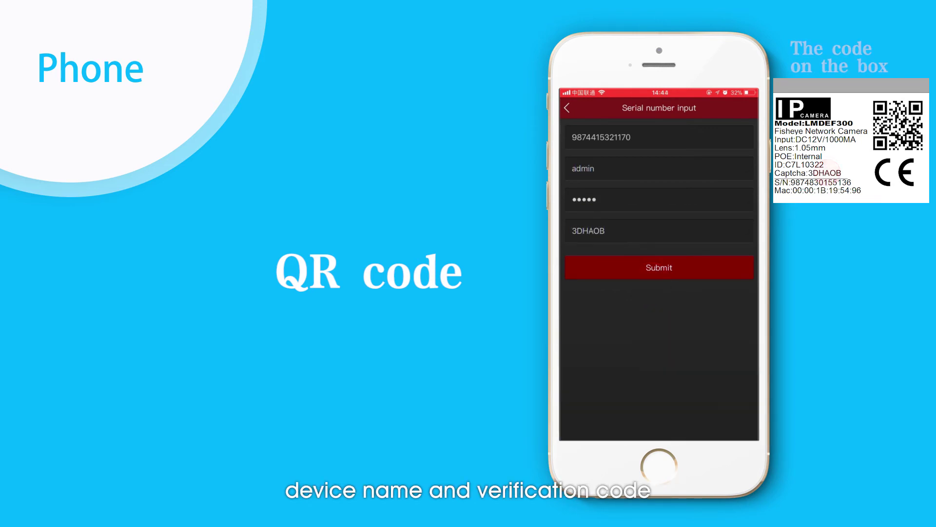
# Step: Name the new device My and finish adding it
pyautogui.click(609, 147)
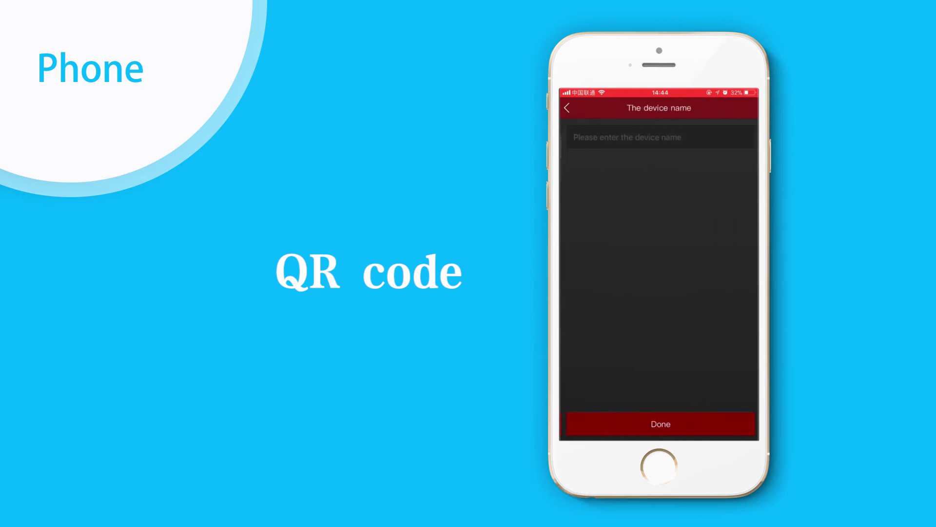
pyautogui.write('My')
pyautogui.click(733, 427)
pyautogui.click(659, 423)
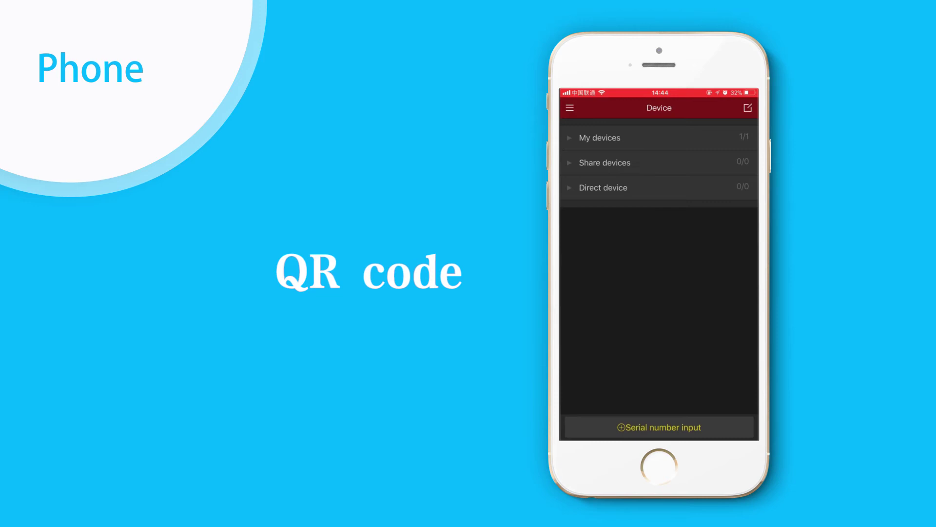
# Step: Expand My devices and check the existing camera's details in FreeIP
pyautogui.click(606, 140)
pyautogui.click(650, 160)
pyautogui.click(582, 110)
# Step: Add a device by manually entering the camera's serial number
pyautogui.click(698, 429)
pyautogui.click(615, 306)
pyautogui.click(746, 108)
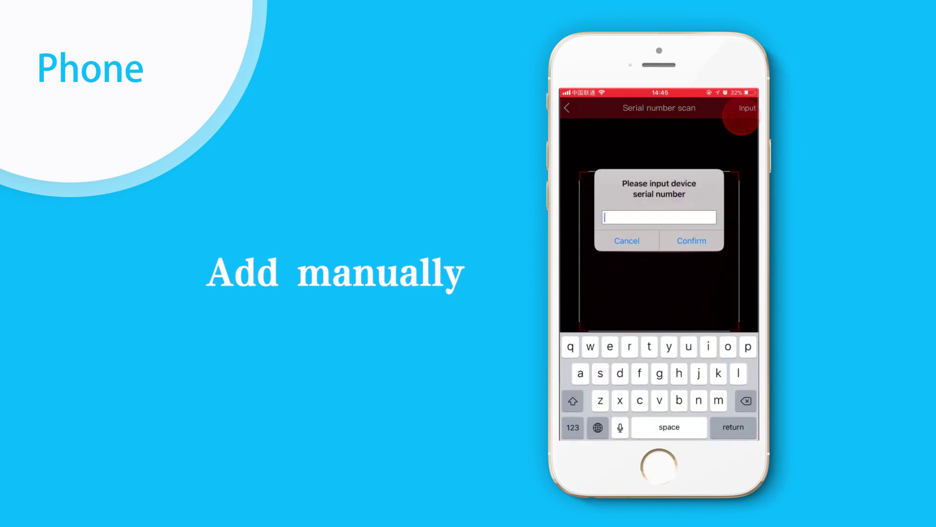
pyautogui.write('987')
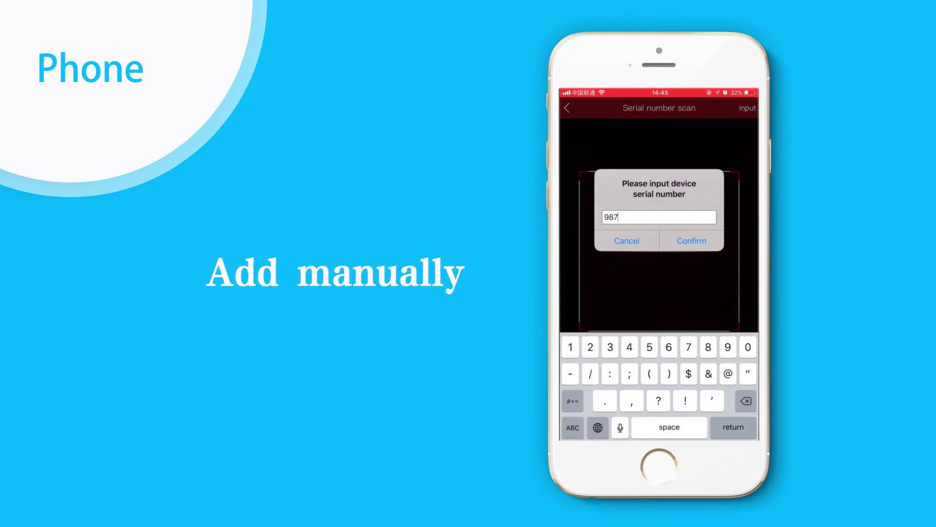
pyautogui.write('4415321170')
pyautogui.click(691, 240)
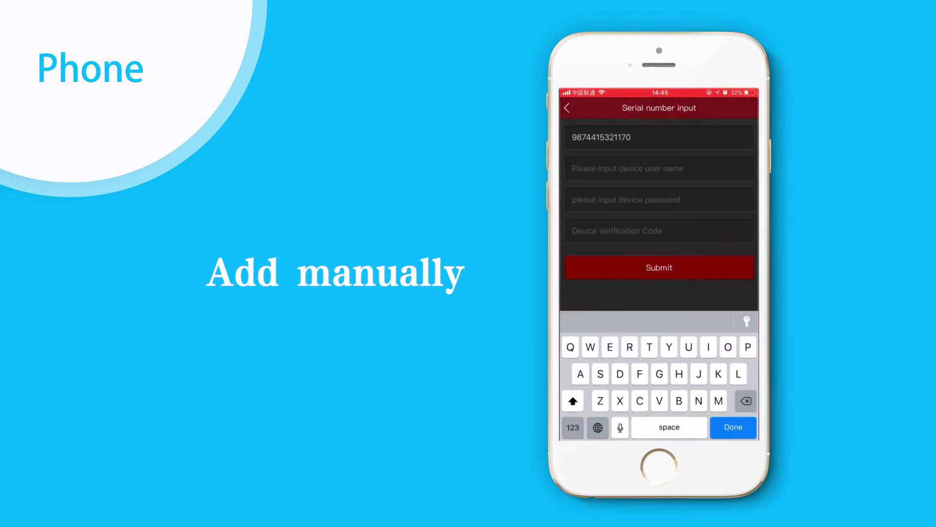
# Step: Submit the device login, password and verification code, then back out of manual entry
pyautogui.click(658, 200)
pyautogui.click(616, 231)
pyautogui.click(675, 270)
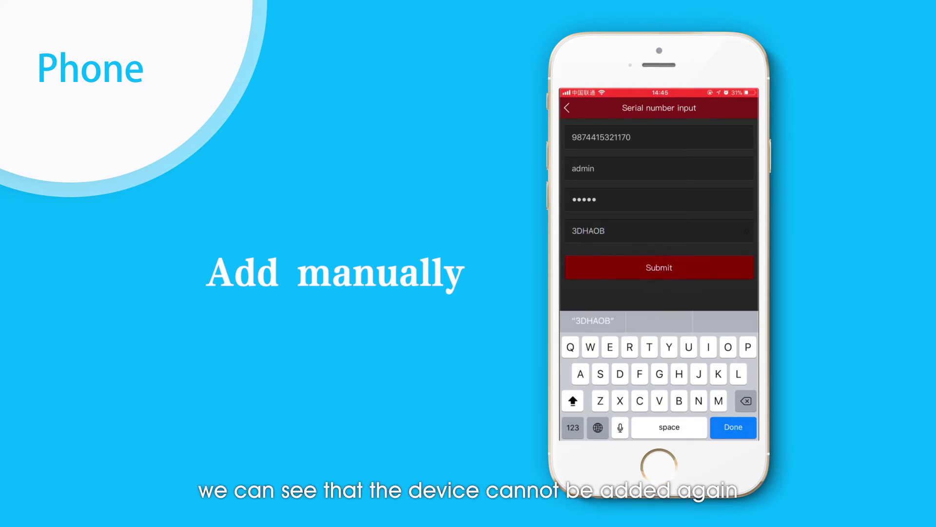
pyautogui.click(566, 108)
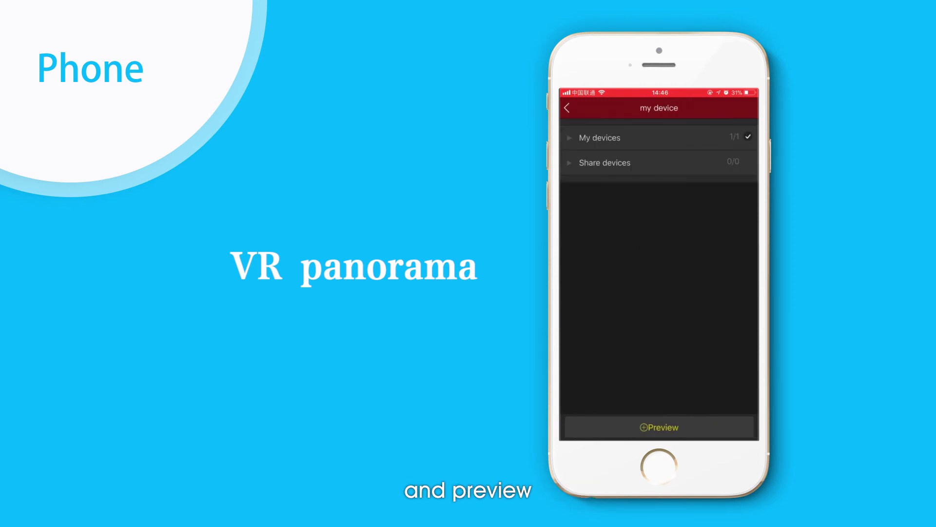
# Step: Select the camera under My devices and start its VR panoramic live preview
pyautogui.click(617, 139)
pyautogui.click(607, 157)
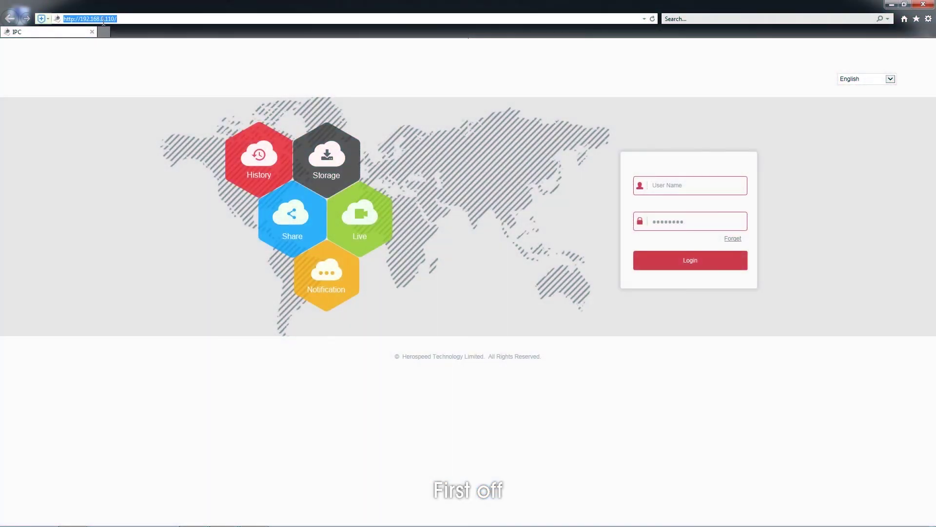
pyautogui.write('www.hero')
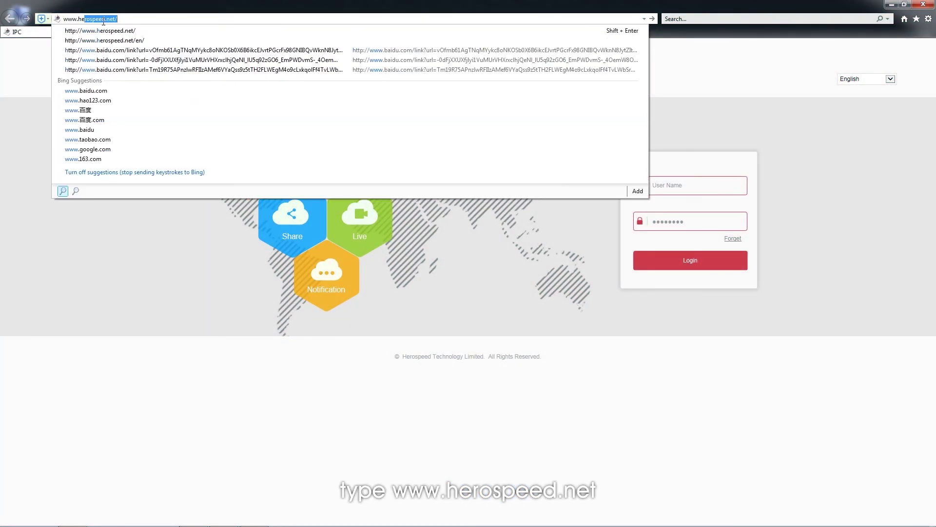
pyautogui.write('speed')
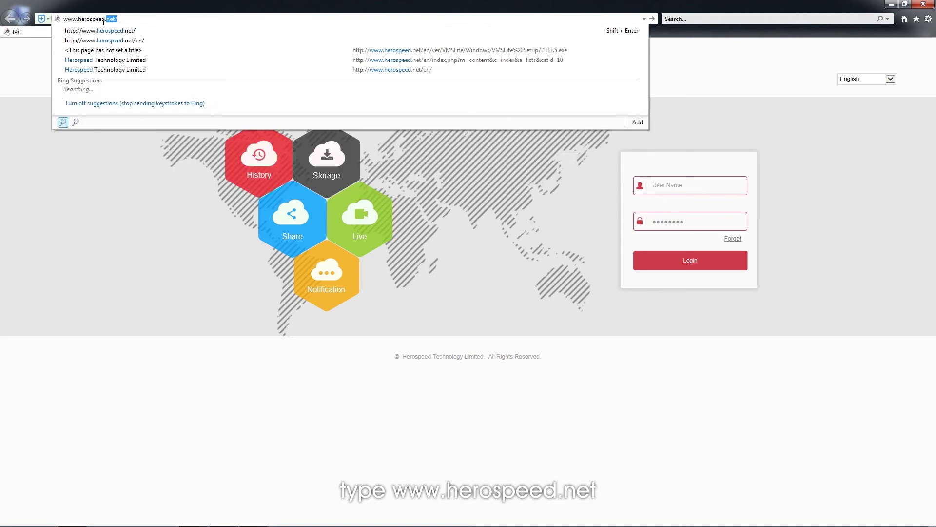
pyautogui.write('.net')
pyautogui.press('Return')
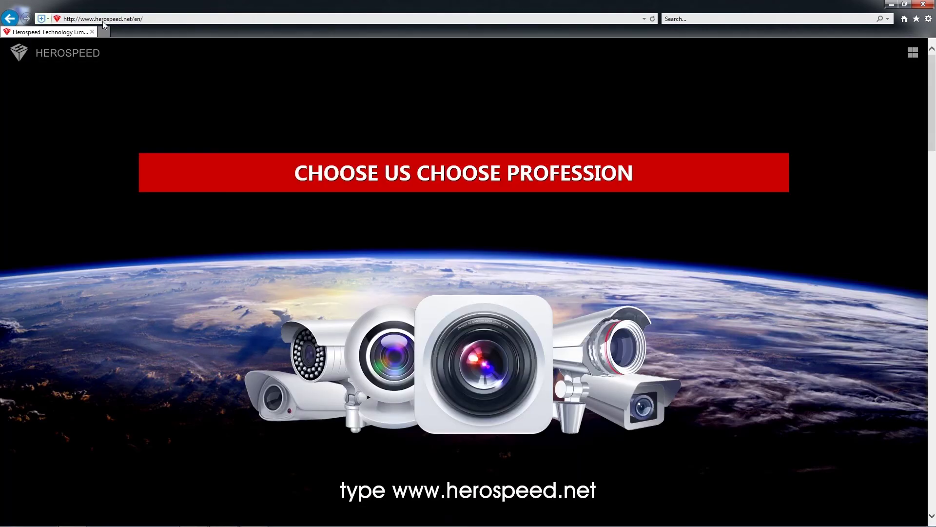
pyautogui.scroll(-10, 163, 293)
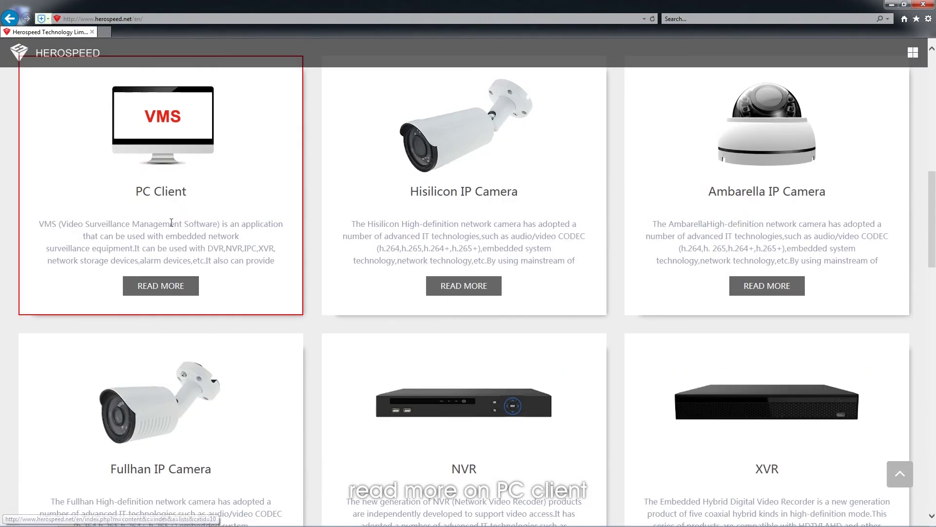
pyautogui.click(163, 291)
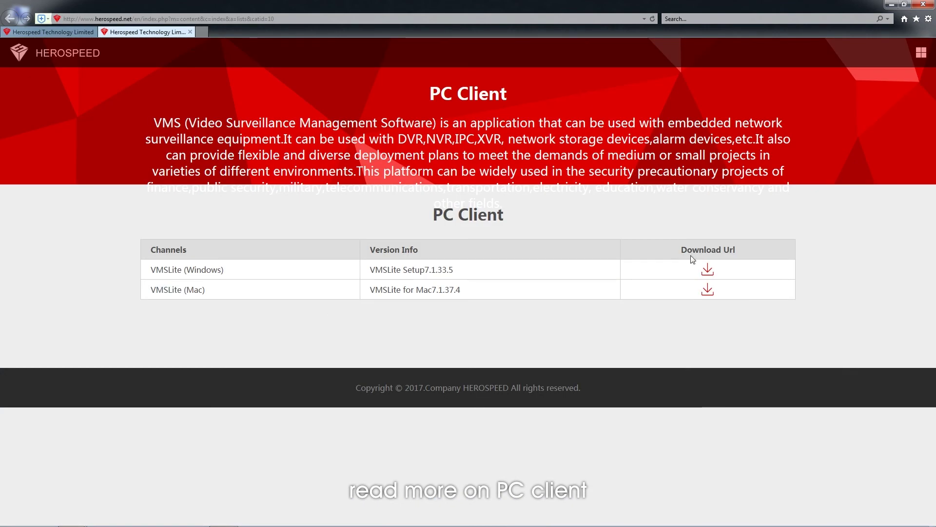
# Step: Download the Windows VMSLite Setup 7.1.33.5 installer to Downloads, then close Internet Explorer
pyautogui.click(708, 270)
pyautogui.click(650, 515)
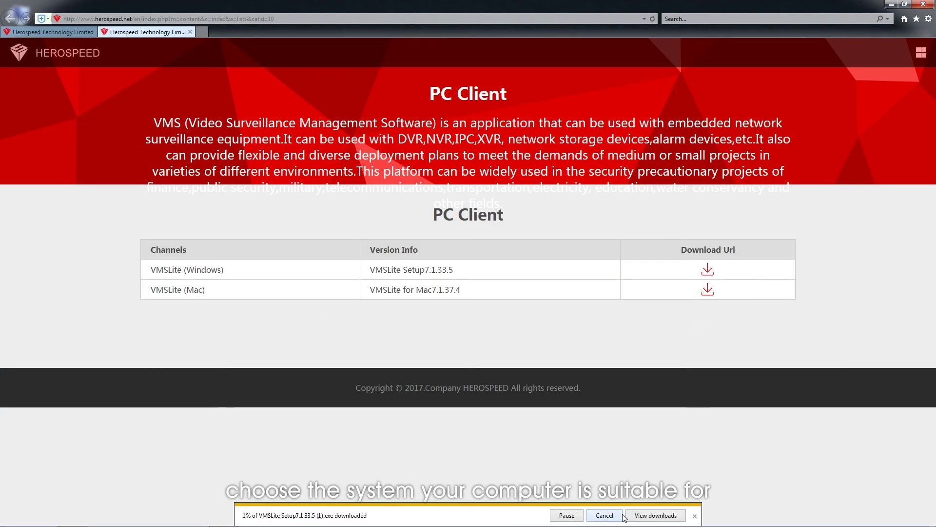
pyautogui.click(651, 515)
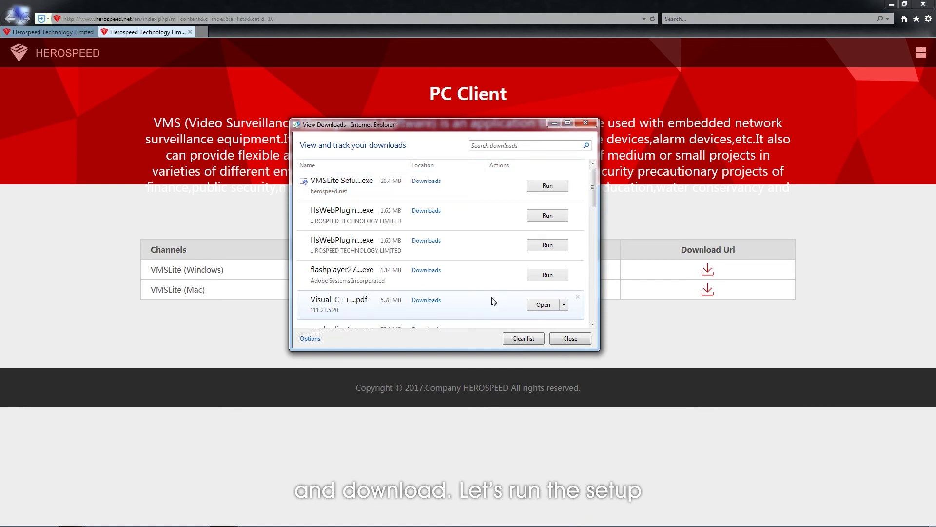
pyautogui.click(923, 3)
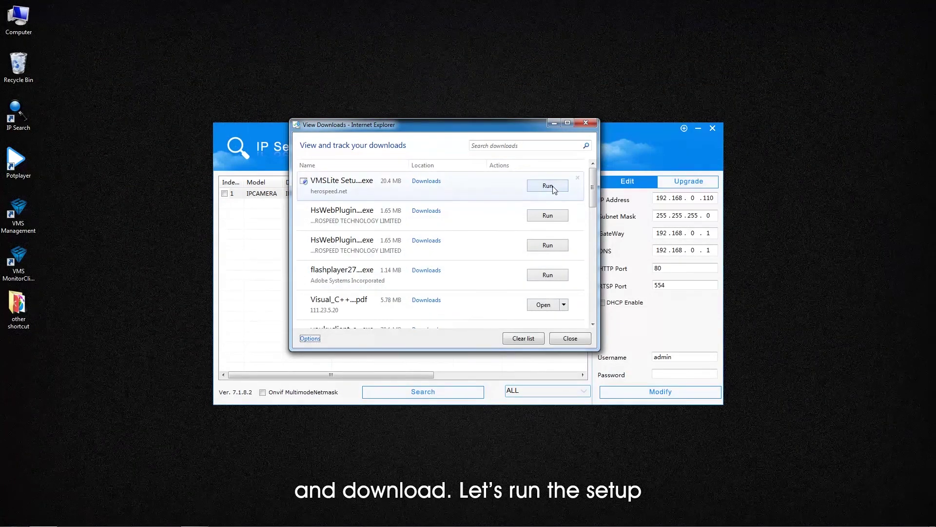
# Step: Install VMS Lite in English with default folders, then create the first administrator account
pyautogui.click(548, 186)
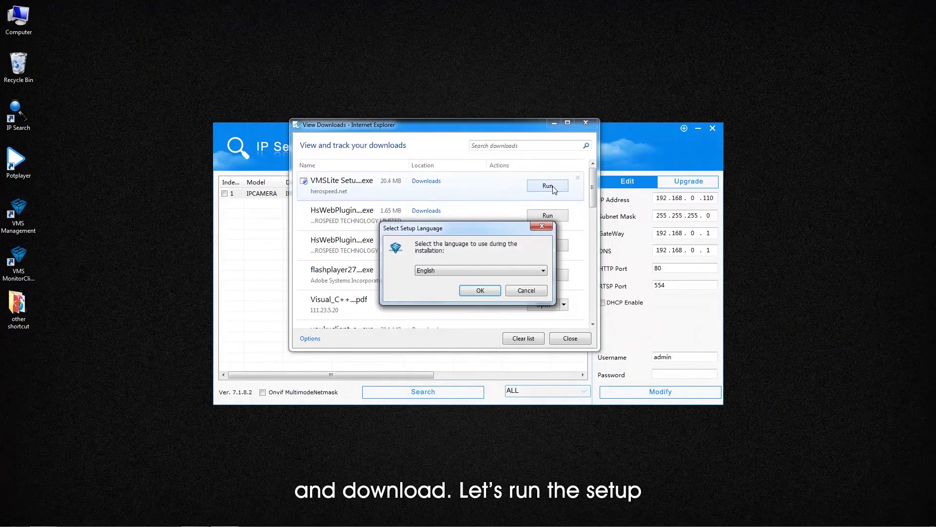
pyautogui.click(480, 290)
pyautogui.click(533, 352)
pyautogui.click(533, 352)
pyautogui.click(533, 351)
pyautogui.click(533, 352)
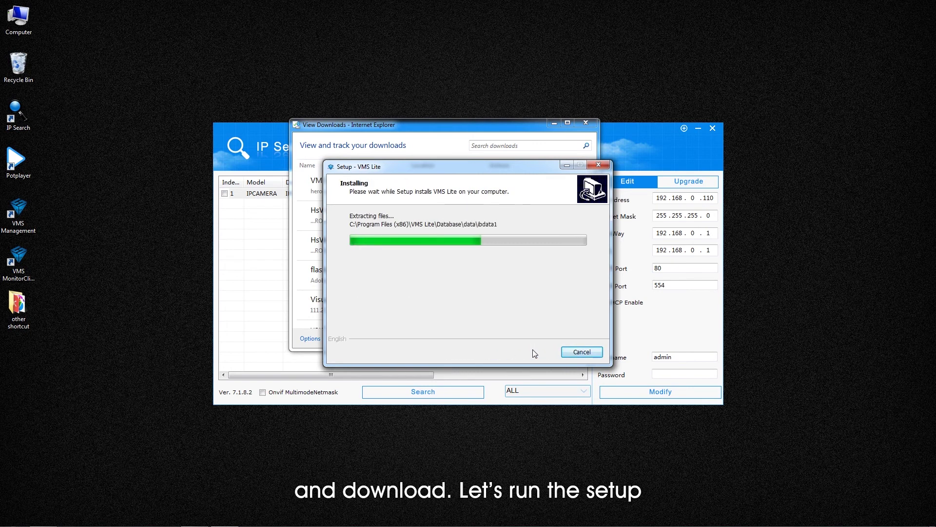
pyautogui.click(535, 352)
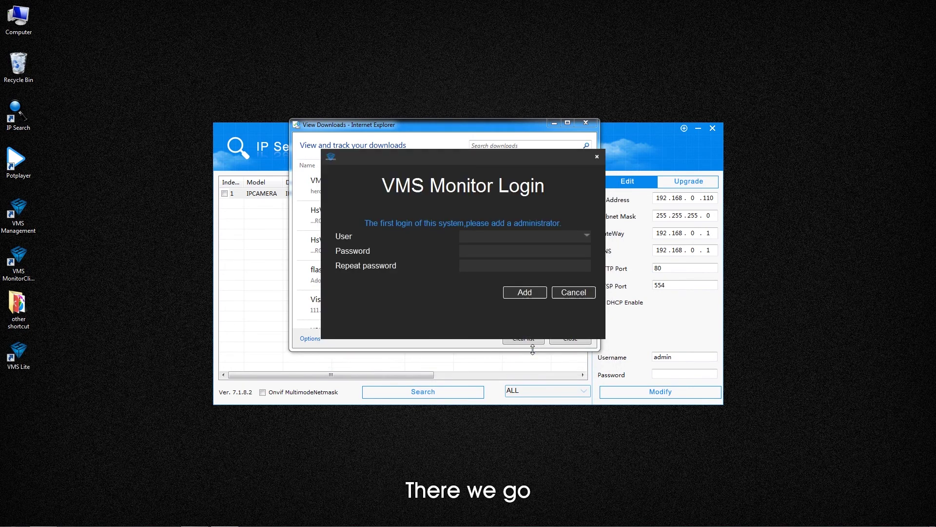
pyautogui.click(585, 122)
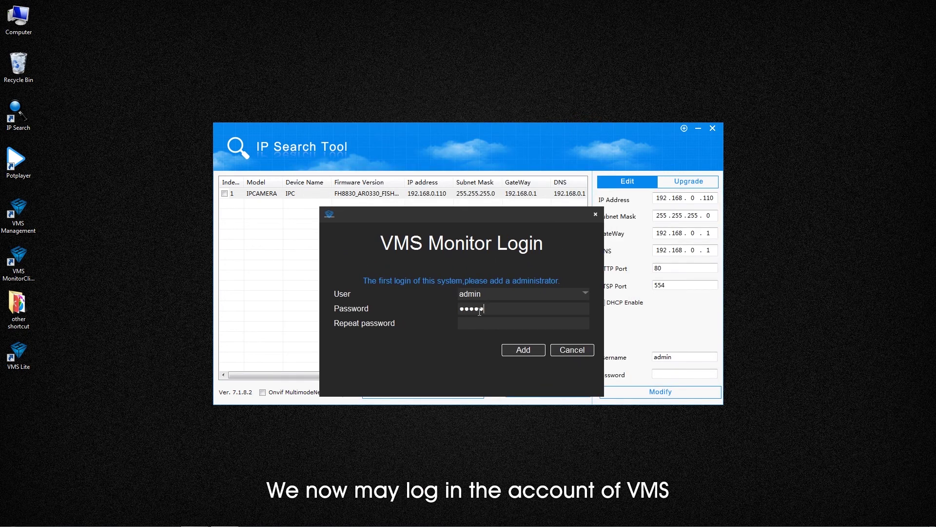
pyautogui.click(513, 347)
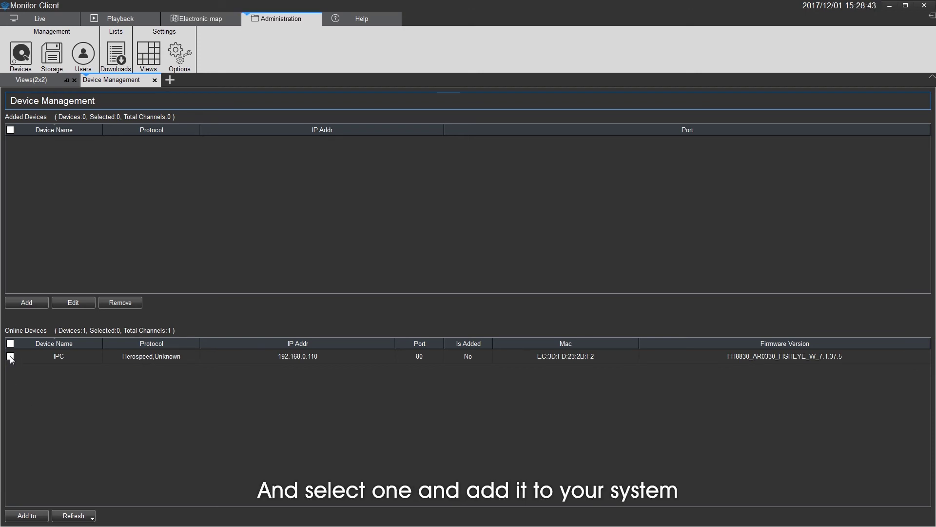
# Step: Add the discovered IPC camera 192.168.0.110 to Added Devices using its login credentials
pyautogui.click(11, 356)
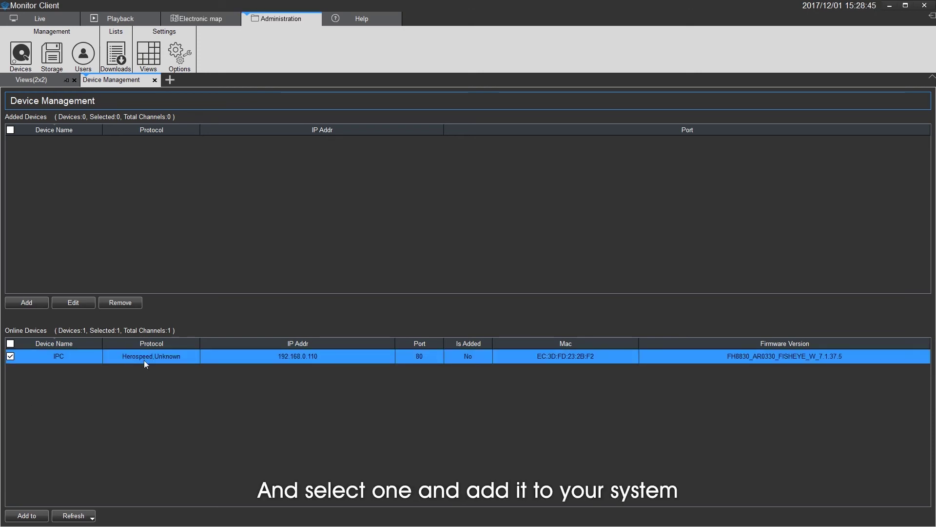
pyautogui.click(26, 515)
pyautogui.click(362, 218)
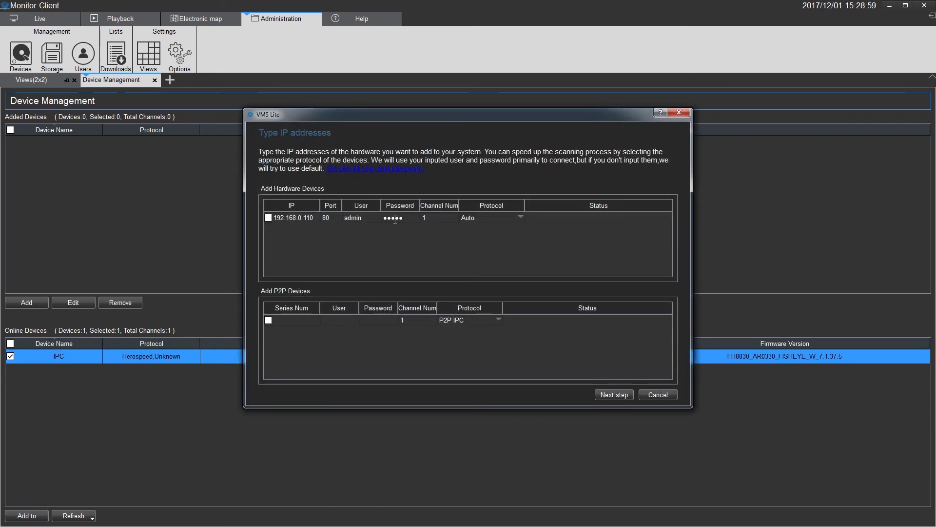
pyautogui.click(610, 393)
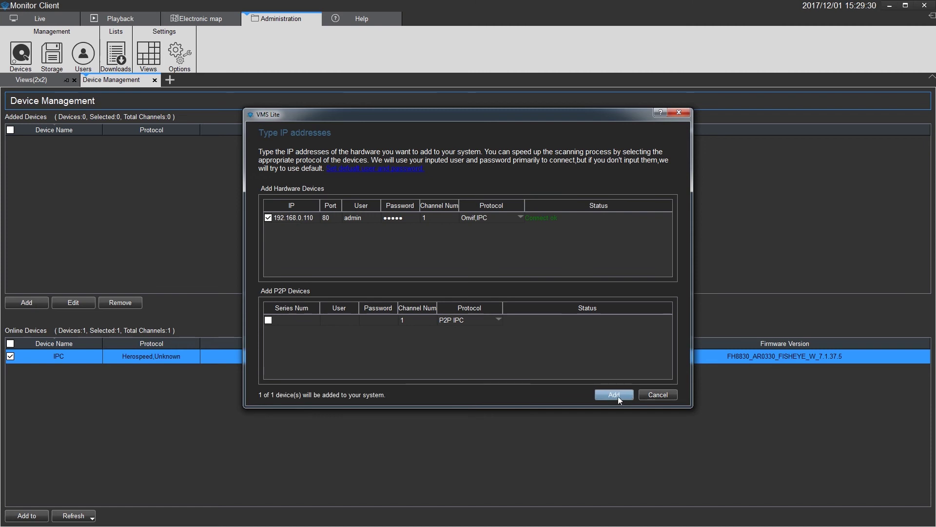
pyautogui.click(615, 395)
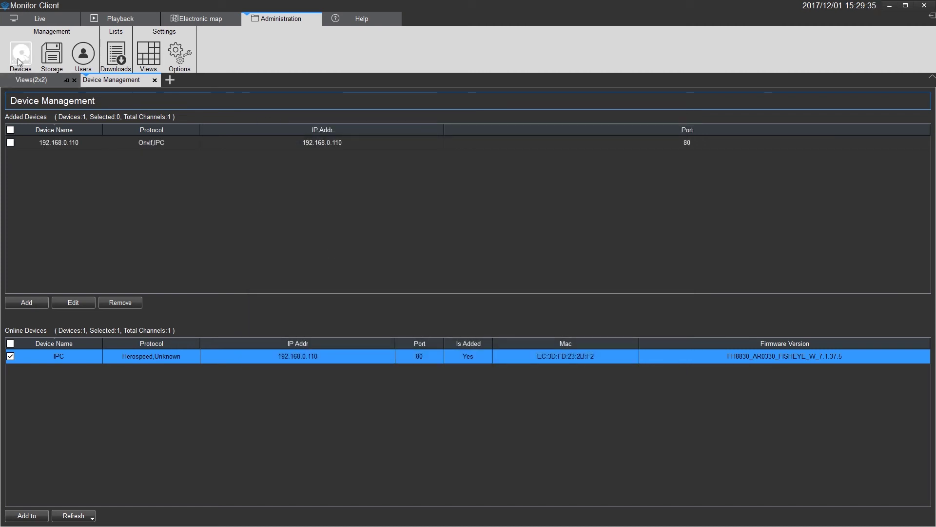
# Step: Show camera 192.168.0.110_1's live feed in the top-left Live tile
pyautogui.click(40, 19)
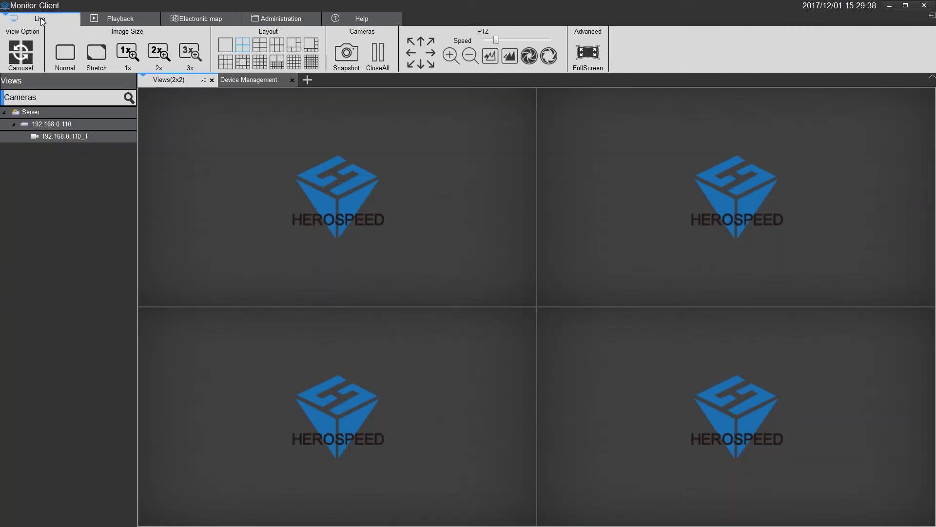
pyautogui.click(67, 137)
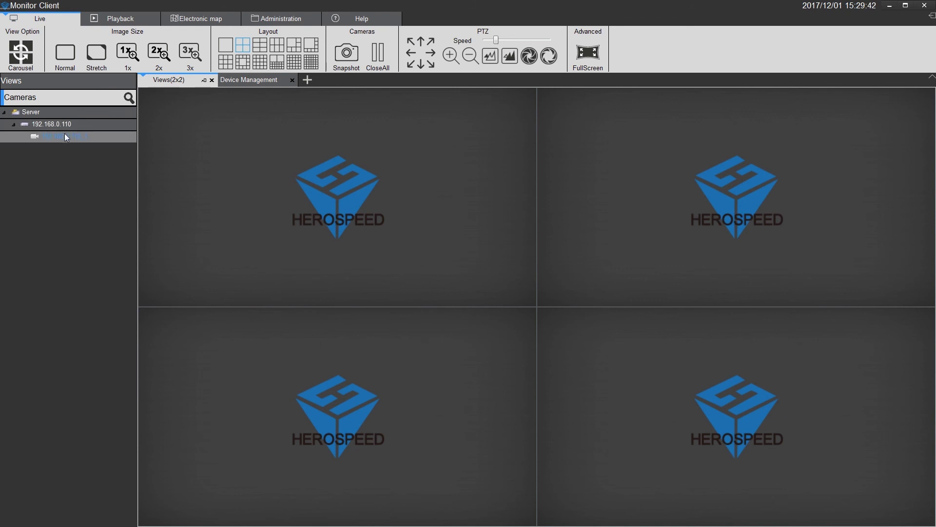
pyautogui.moveTo(67, 137); pyautogui.dragTo(233, 180)
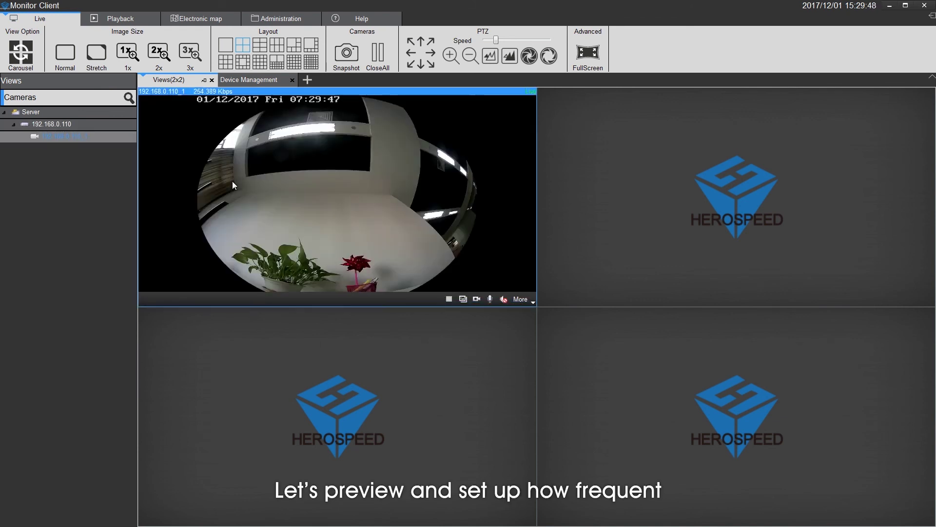
# Step: Set camera 192.168.0.110_1 to record Always in the Storage schedule and save
pyautogui.click(280, 19)
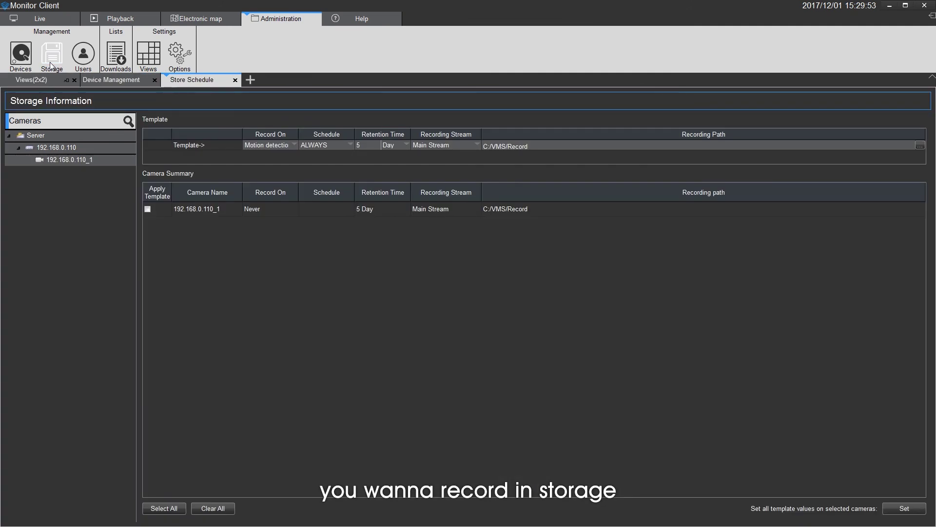
pyautogui.click(147, 208)
pyautogui.click(292, 209)
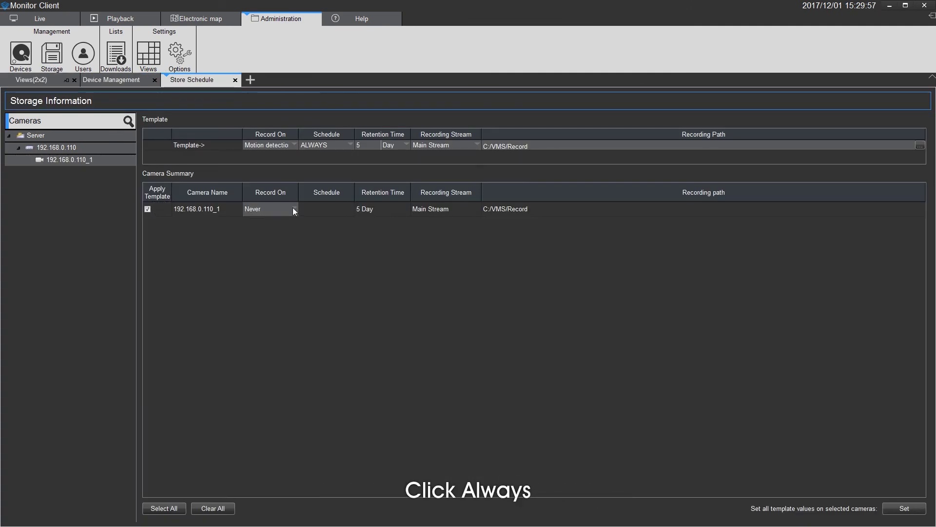
pyautogui.click(294, 208)
pyautogui.click(282, 226)
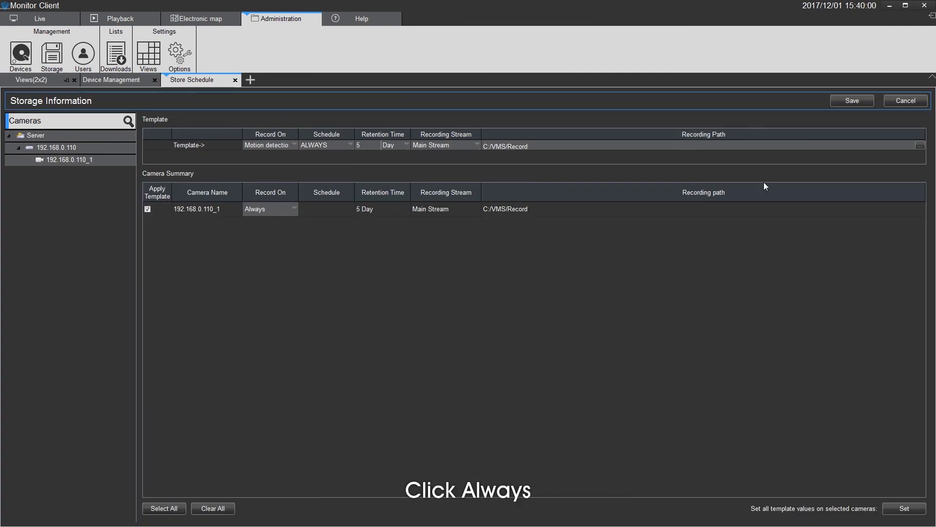
pyautogui.click(842, 99)
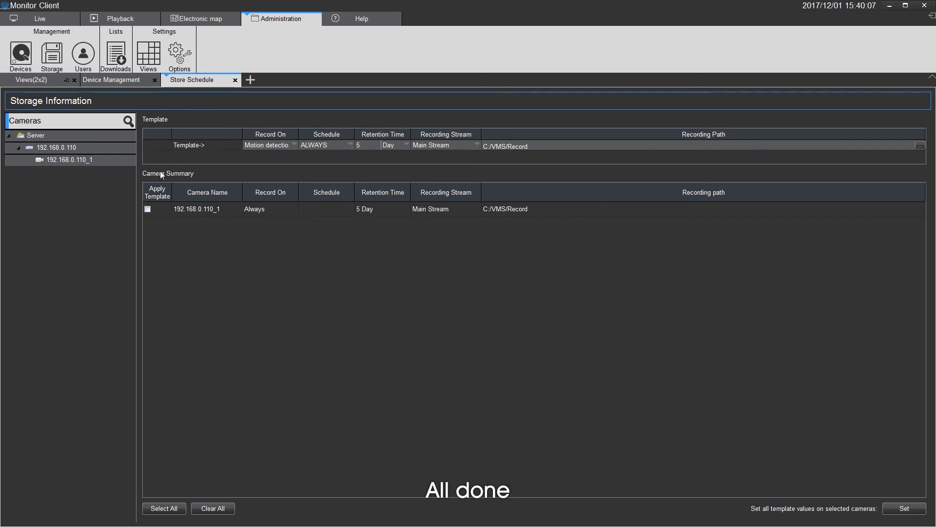
# Step: Play back camera 192.168.0.110_1's recorded footage in the Playback screen
pyautogui.click(47, 18)
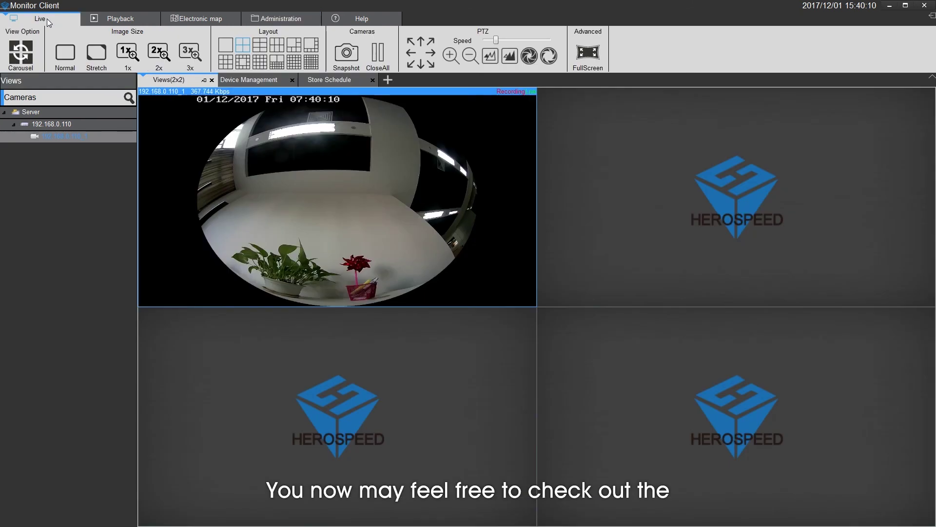
pyautogui.click(116, 20)
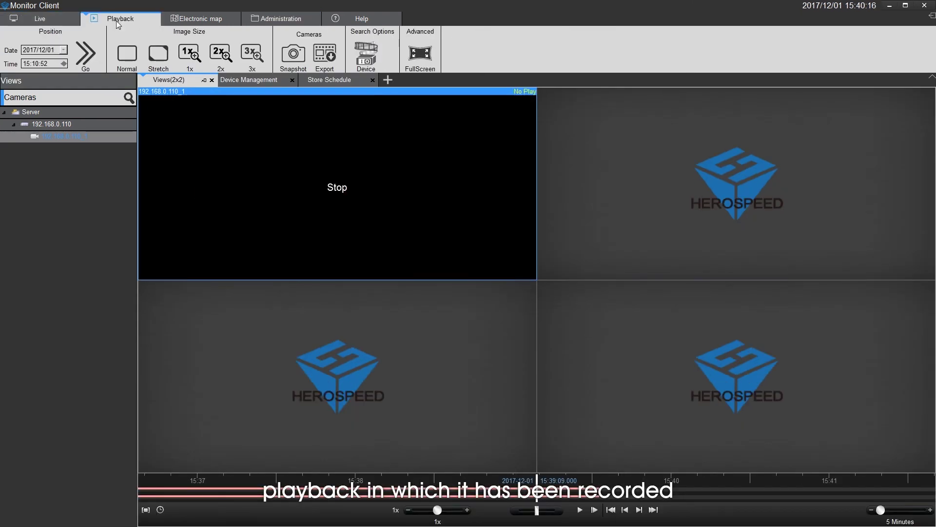
pyautogui.click(581, 510)
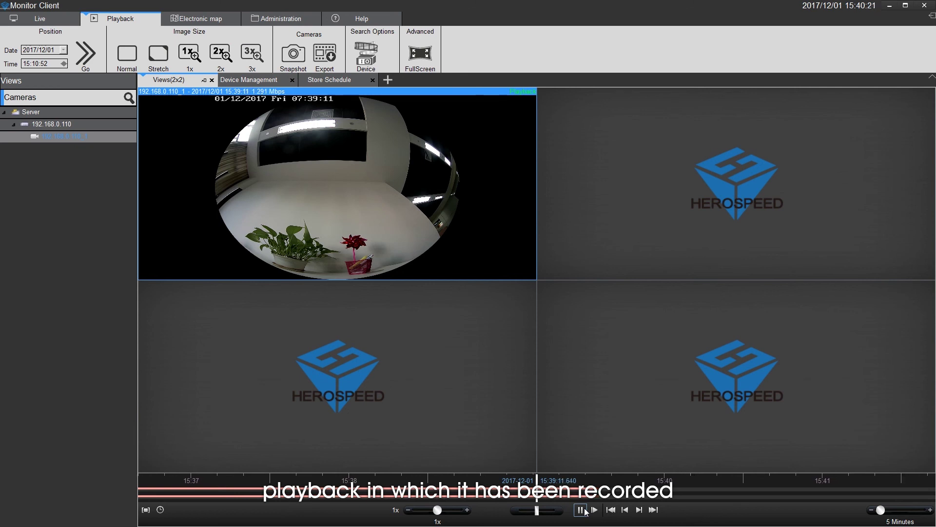